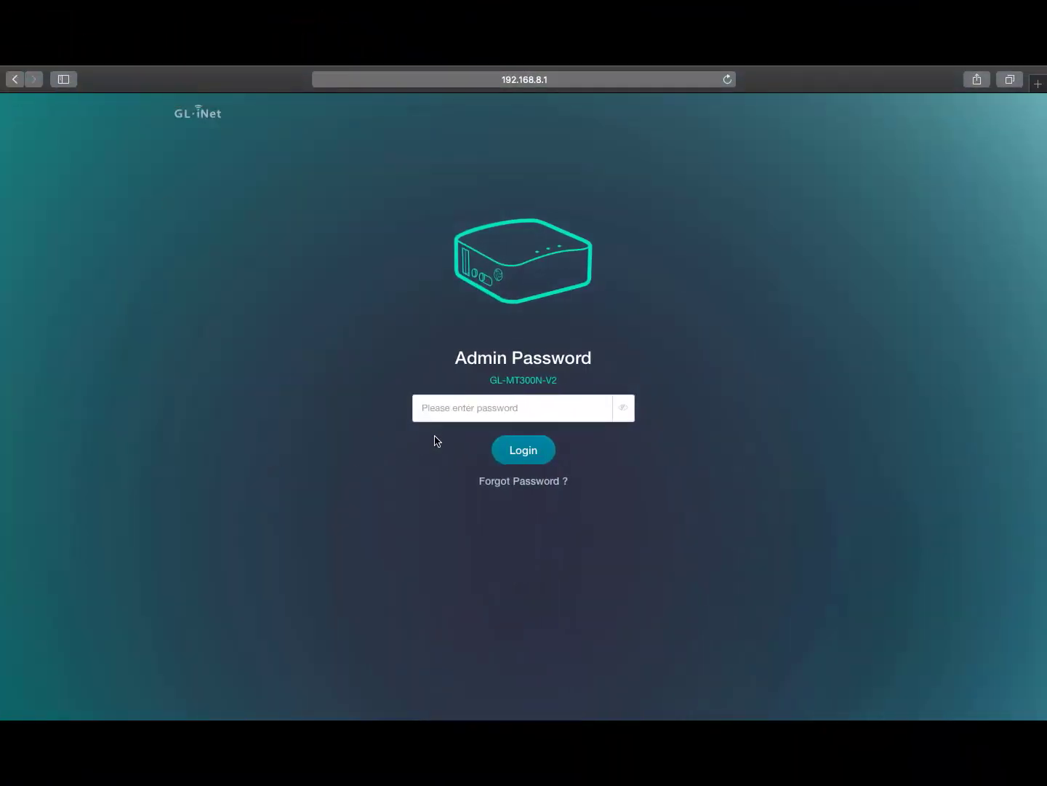
Sign in to the admin panel with the admin password.
left_click(446, 411)
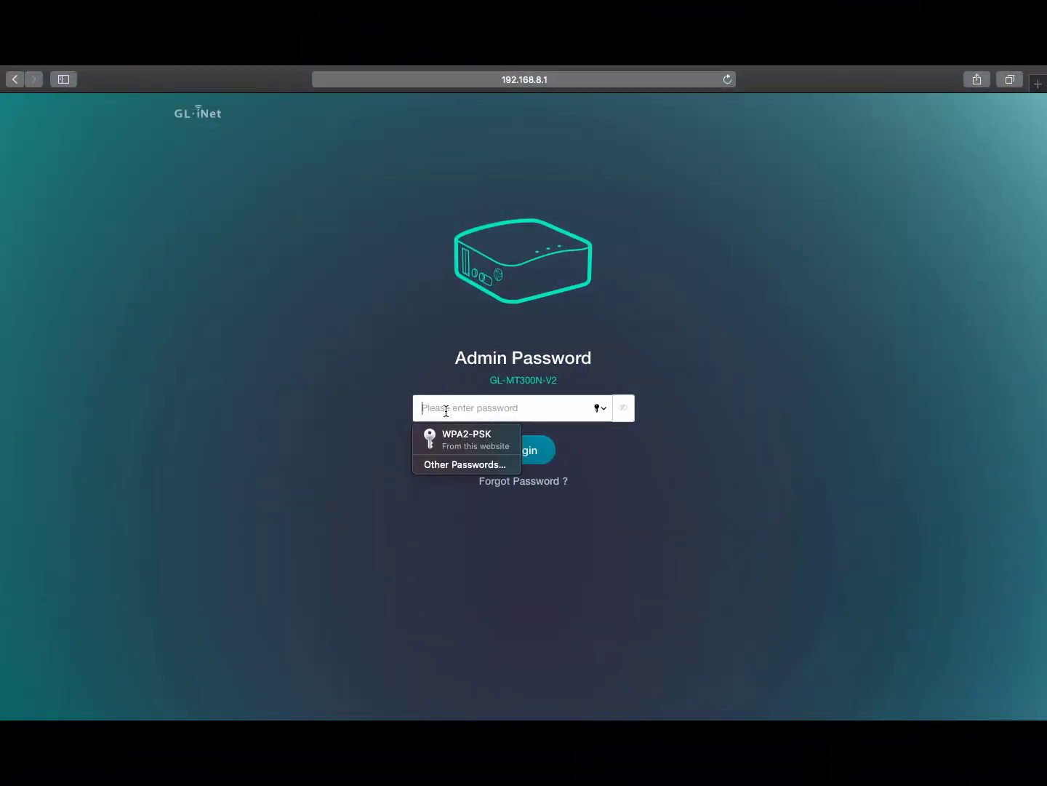
type("g")
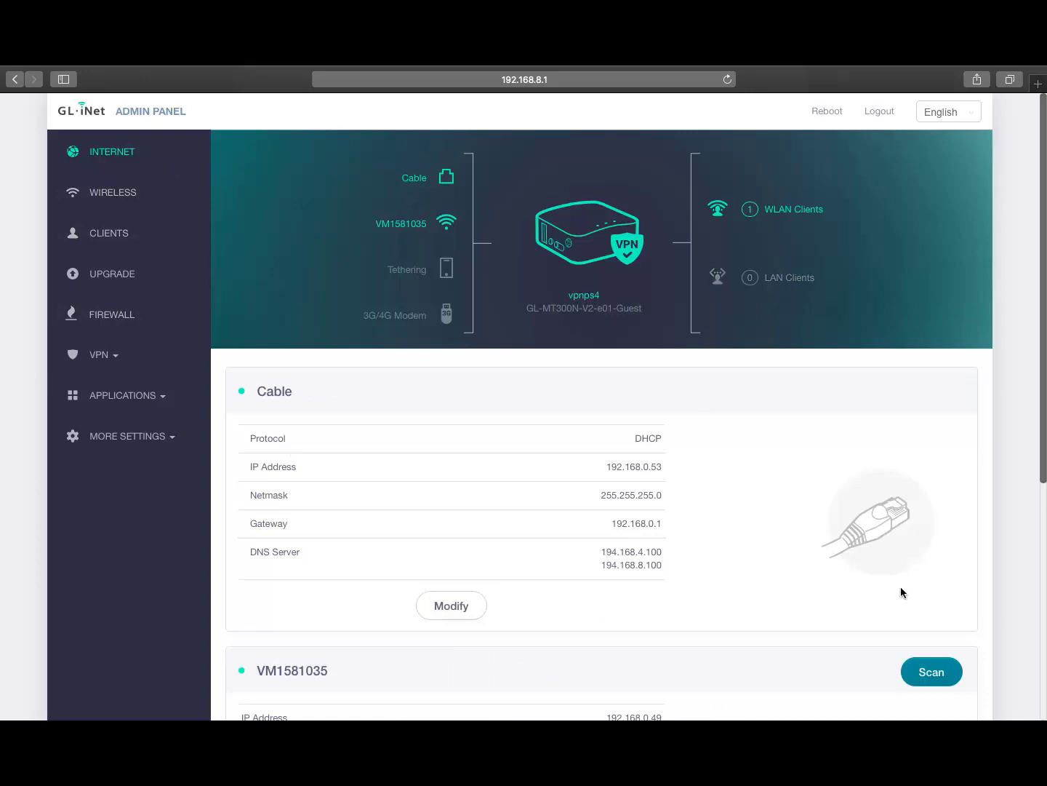
Submit the Repeater Options with Auto scan and re-connect left switched on.
scroll(915, 659, "down", 3)
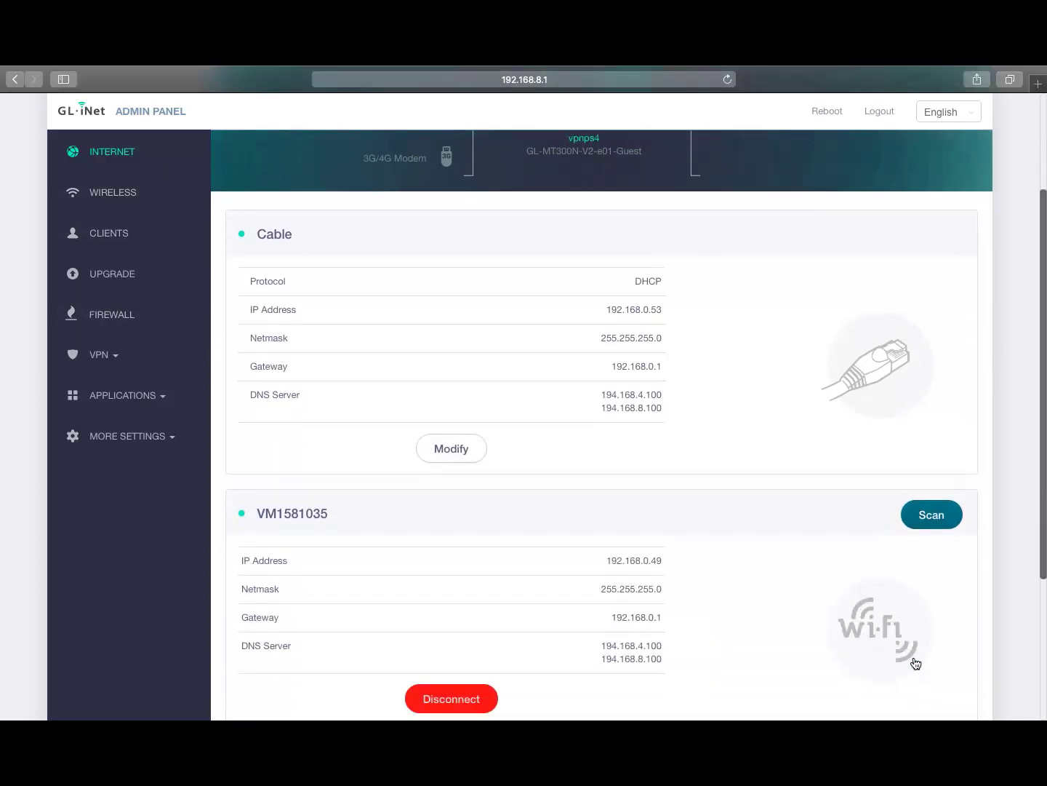
scroll(507, 440, "down", 3)
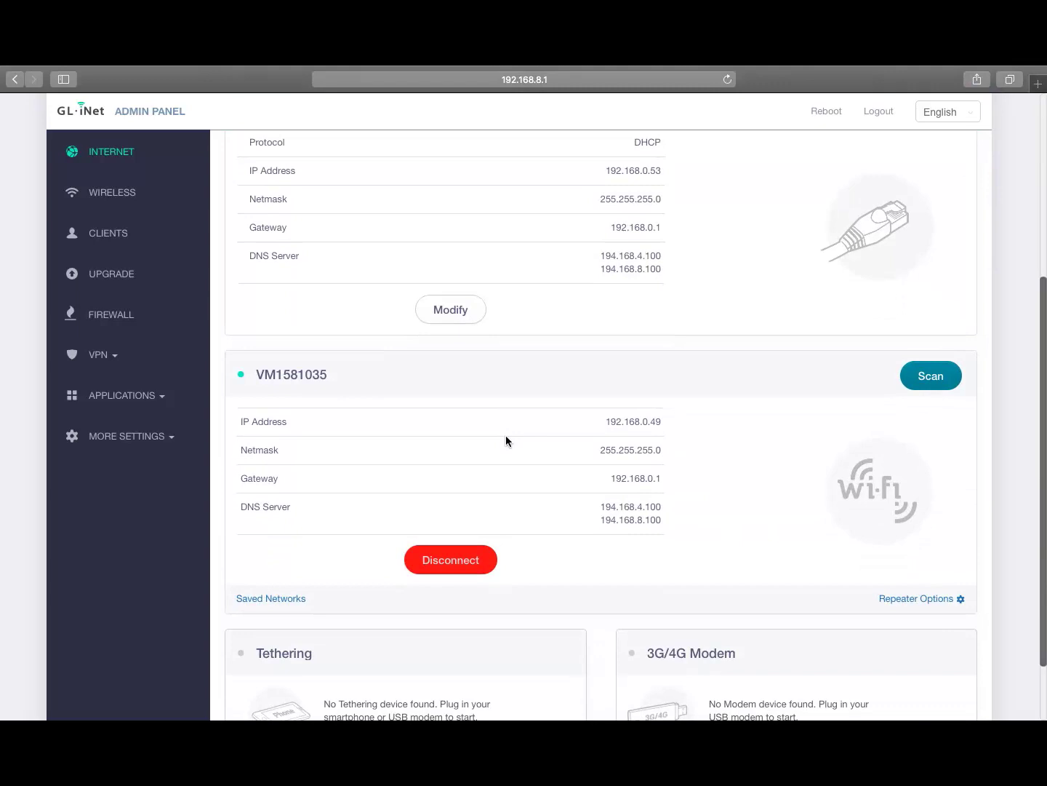
scroll(360, 397, "down", 2)
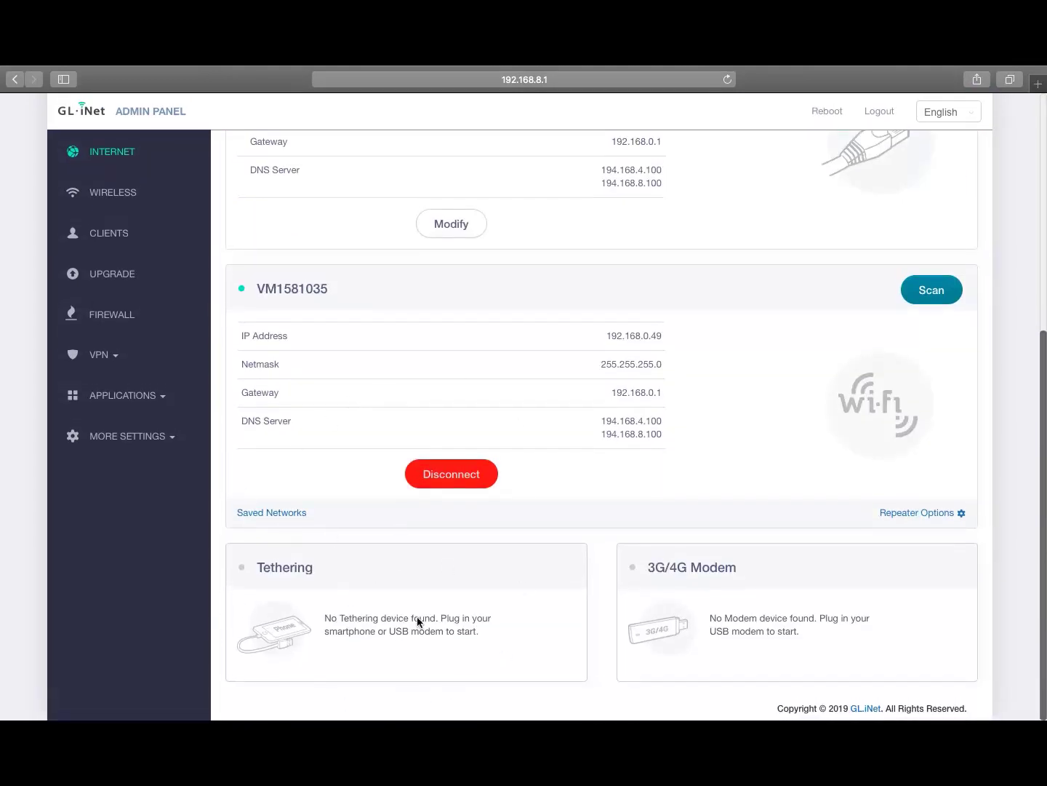
scroll(673, 426, "up", 3)
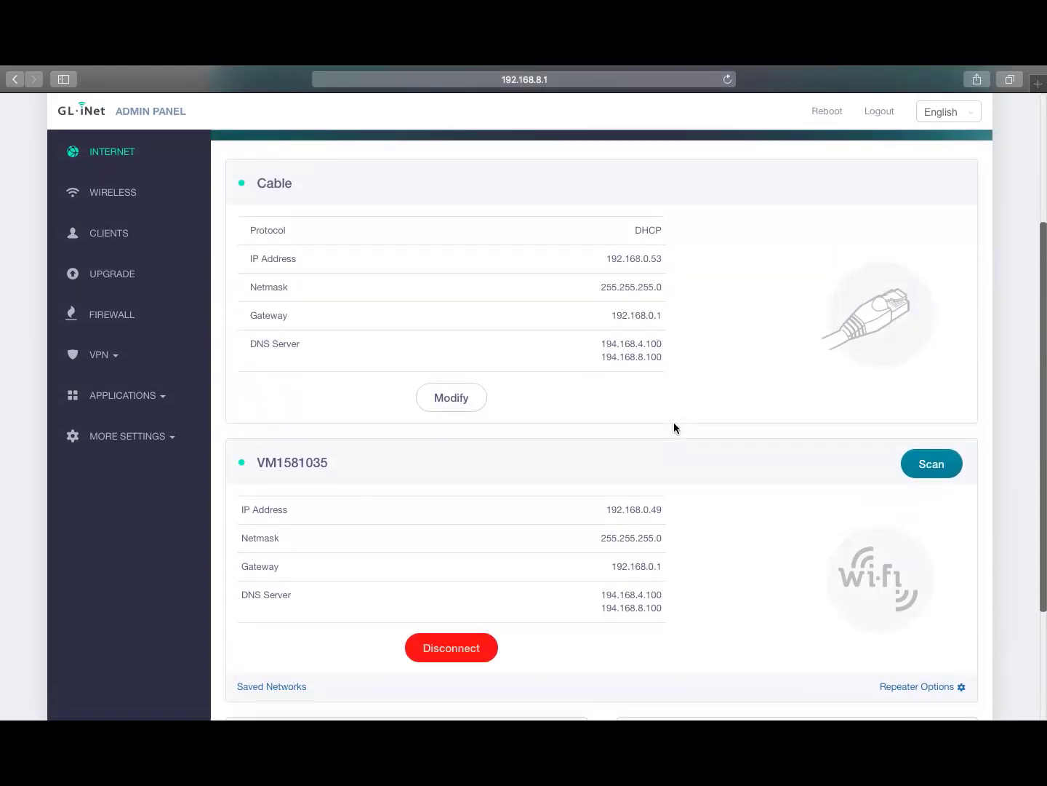
scroll(674, 426, "down", 3)
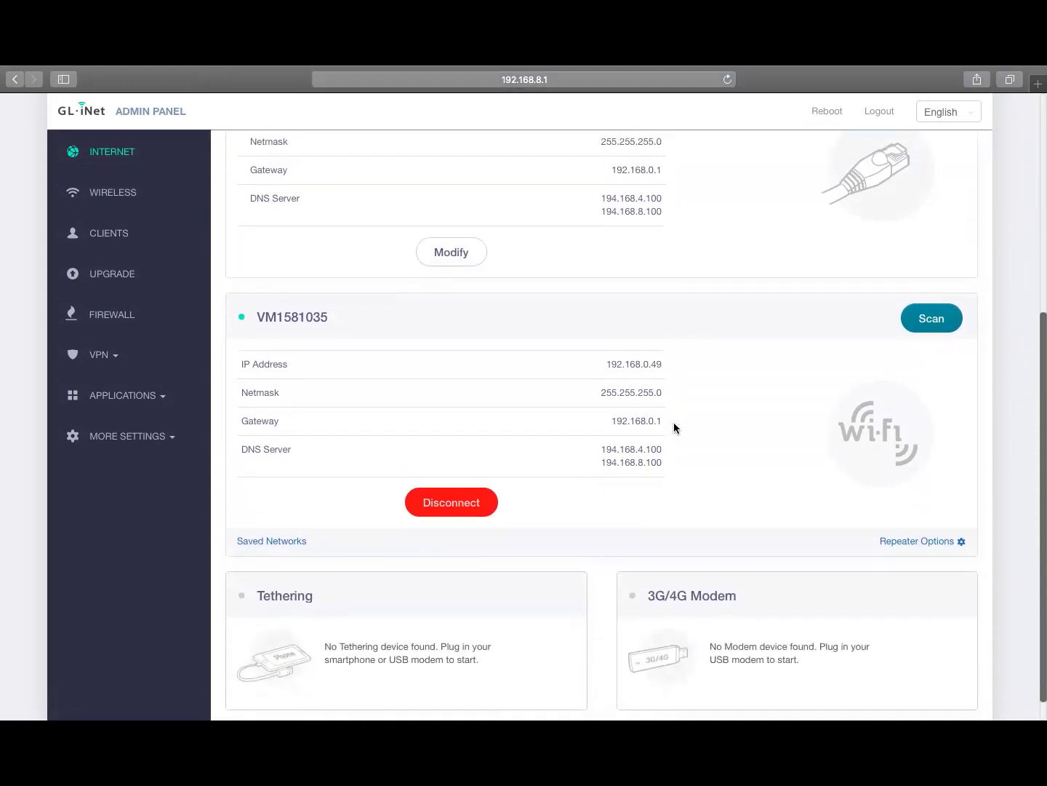
scroll(526, 379, "down", 1)
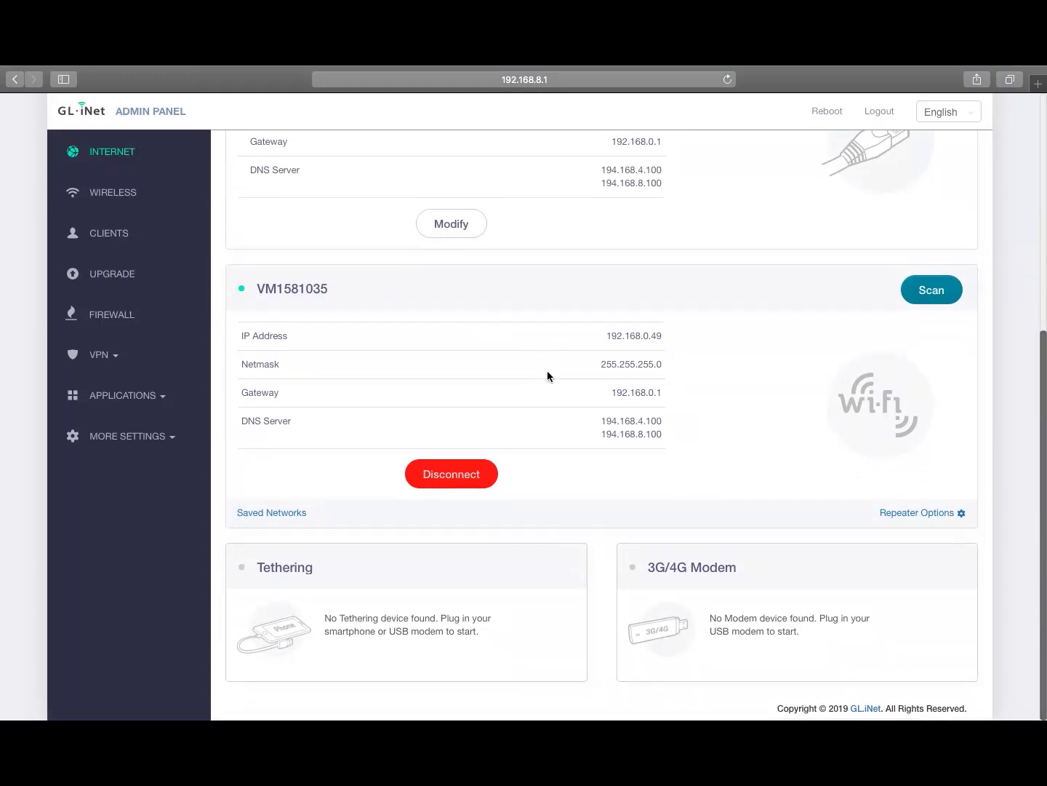
left_click(928, 516)
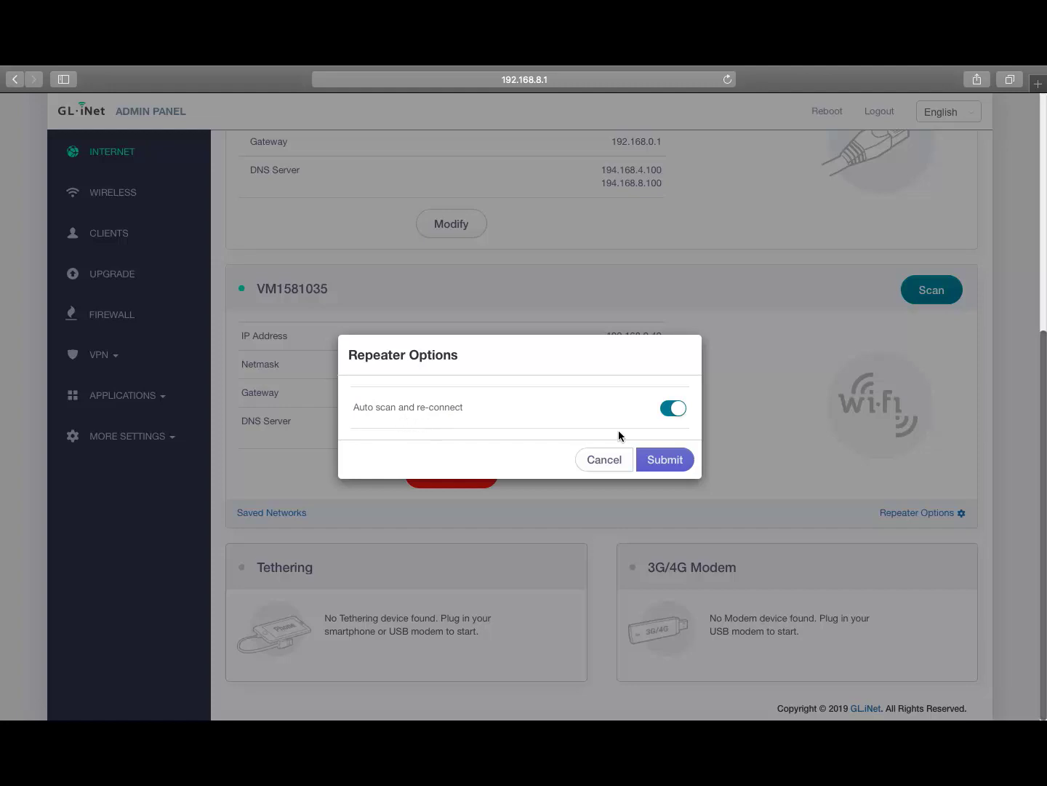
left_click(661, 459)
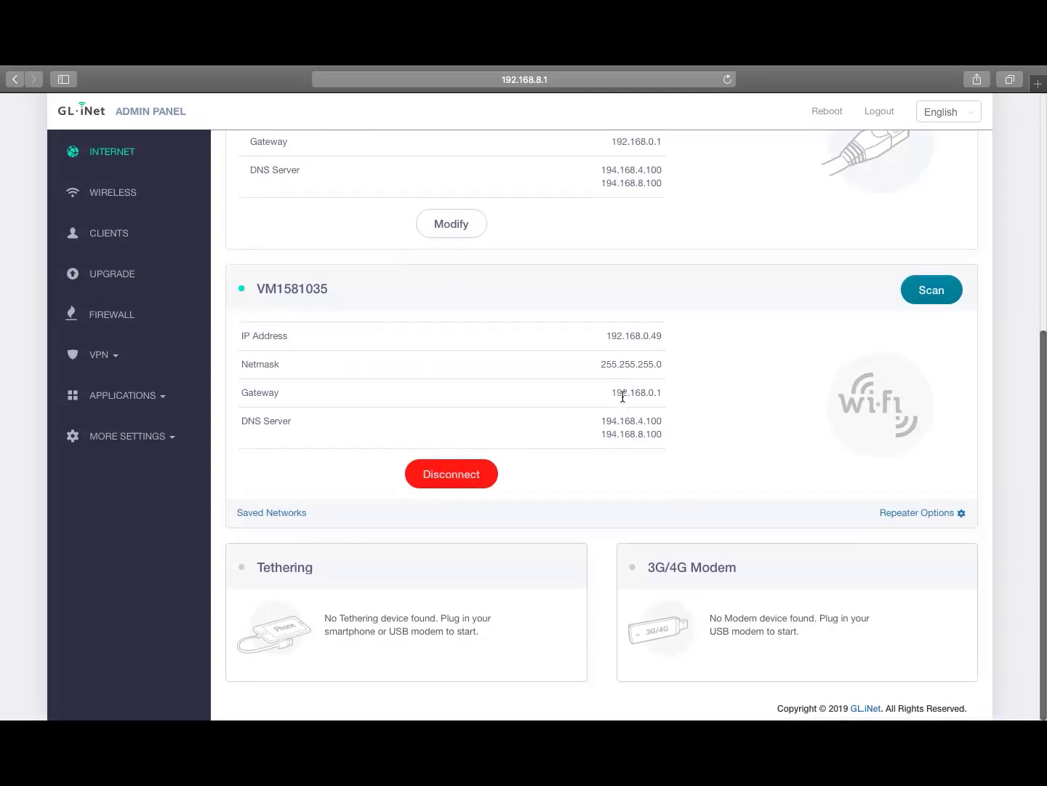
Scroll through the Internet page to review the VPN status and WLAN client.
scroll(623, 396, "up", 2)
scroll(623, 397, "up", 2)
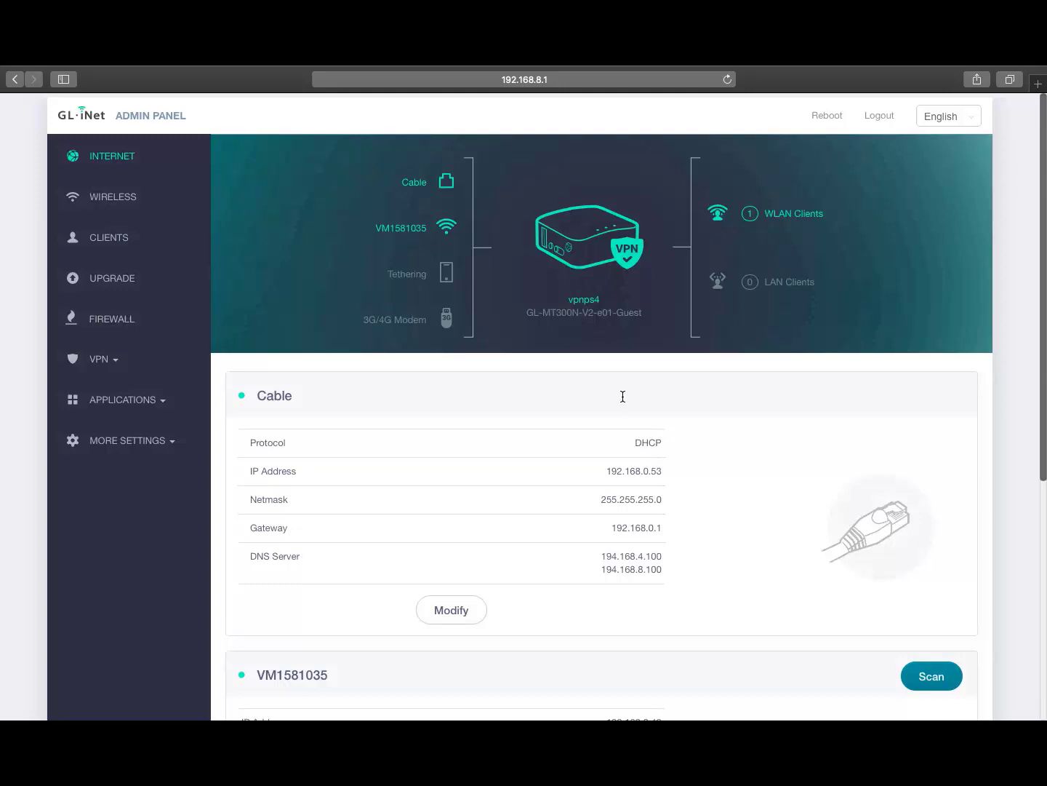
scroll(623, 396, "down", 5)
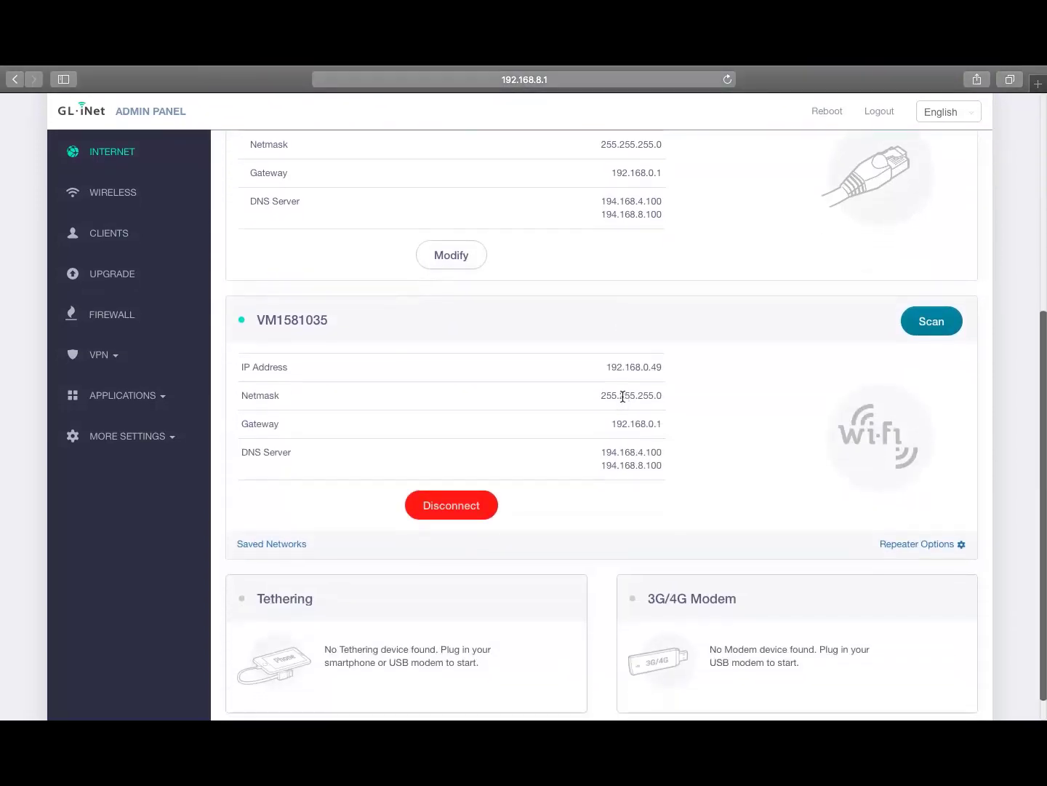
scroll(556, 203, "up", 2)
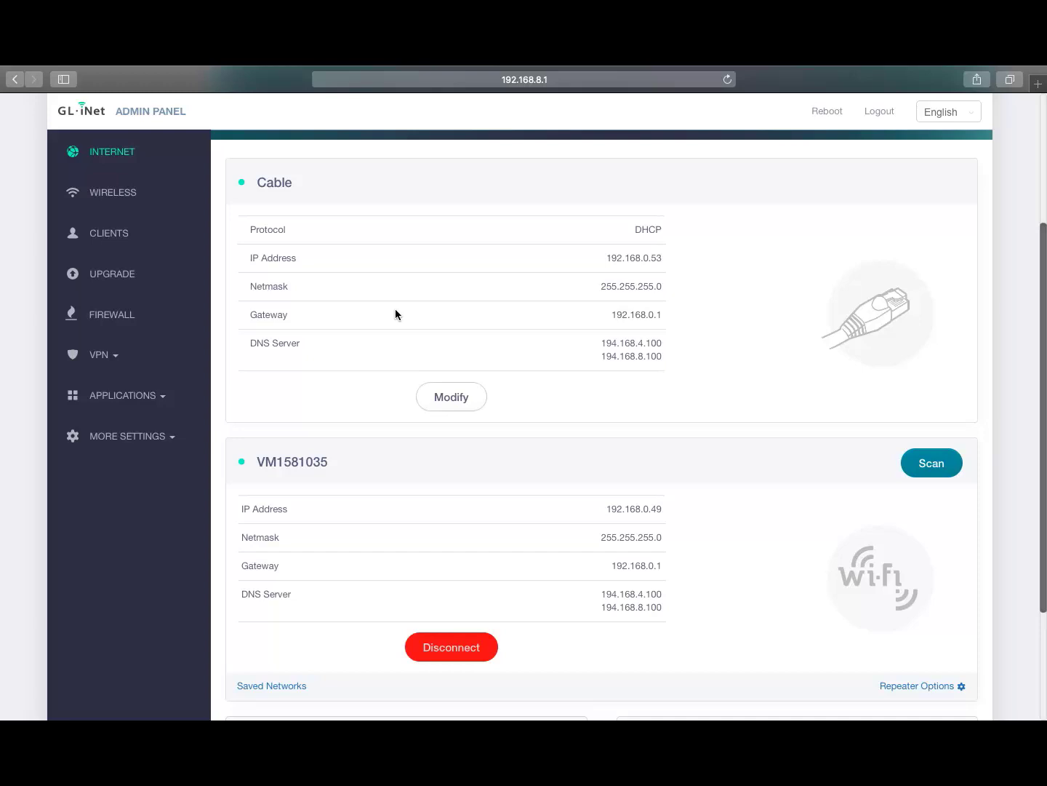
scroll(396, 314, "down", 2)
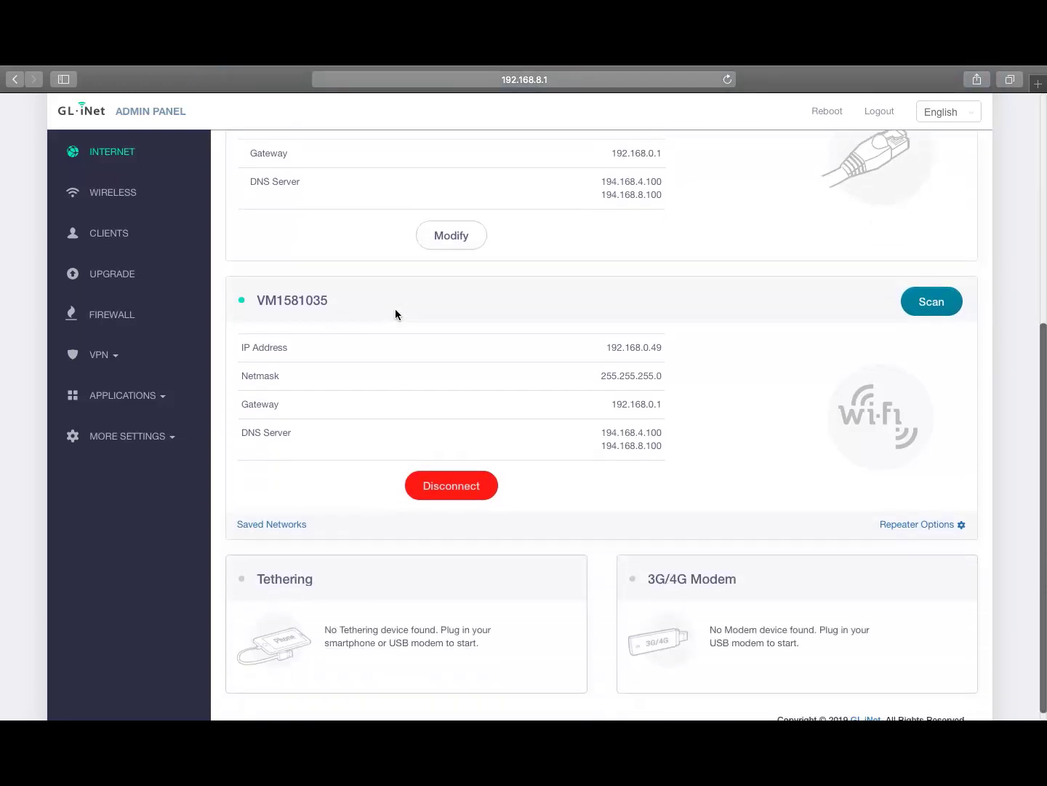
scroll(395, 309, "up", 2)
scroll(396, 314, "down", 3)
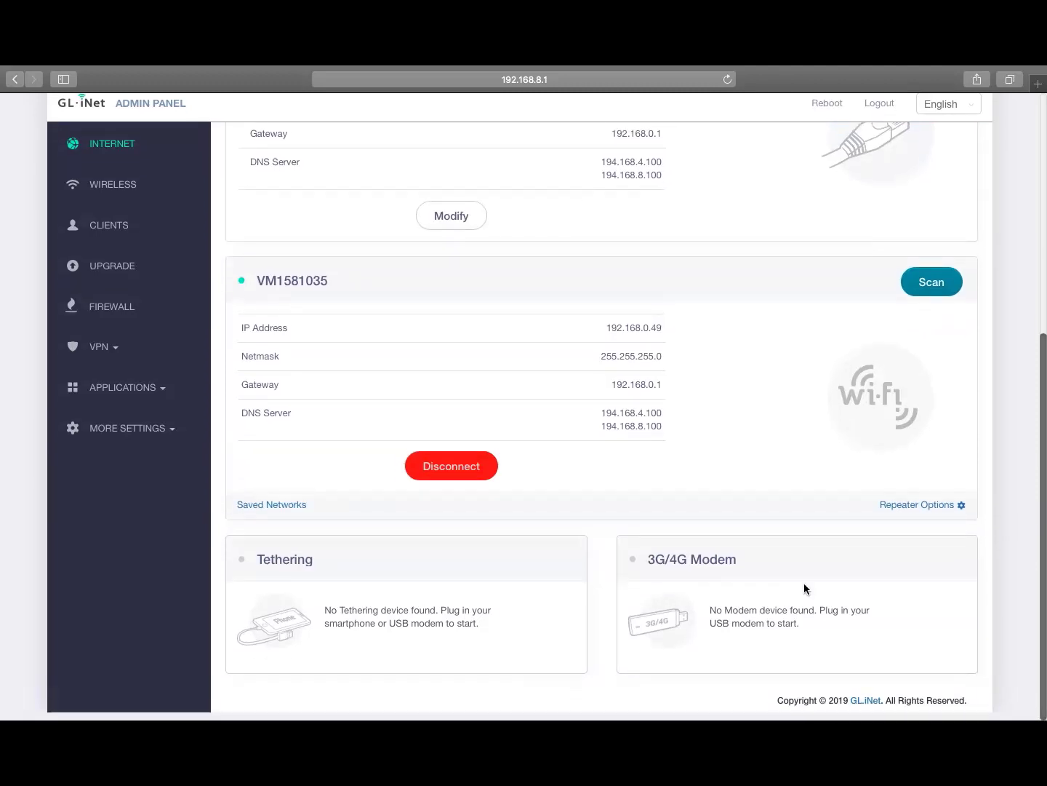
scroll(804, 587, "up", 5)
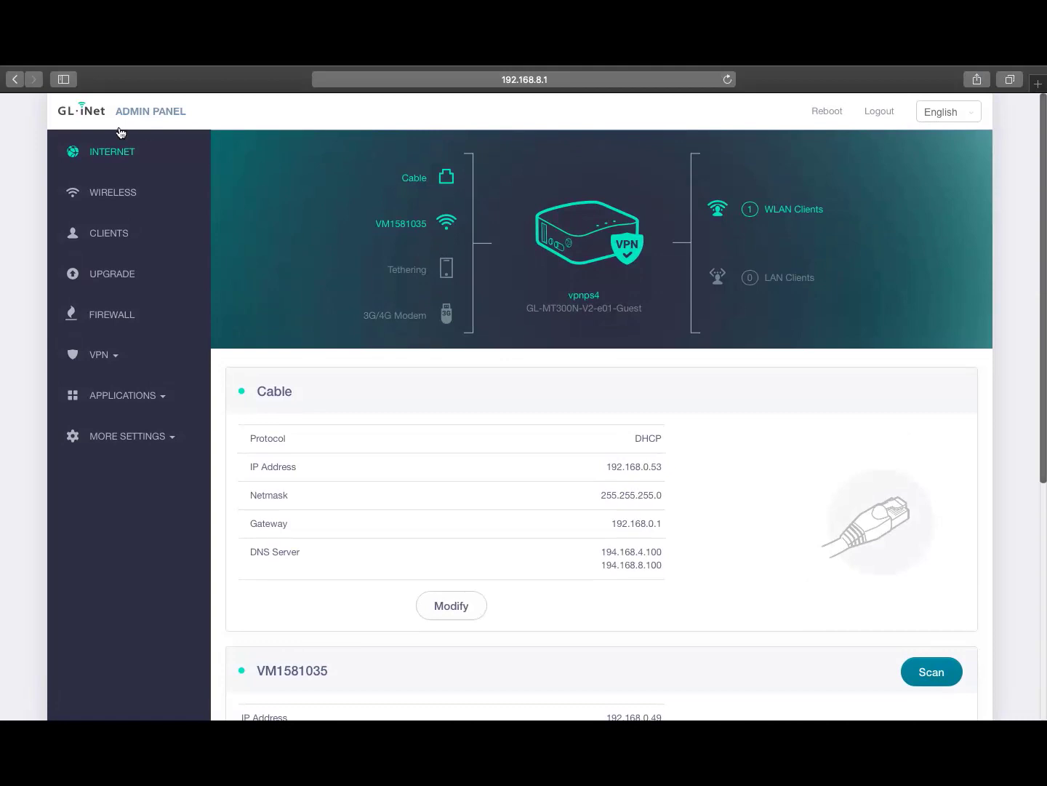
Look over the Wireless page and the Clients device list.
left_click(115, 195)
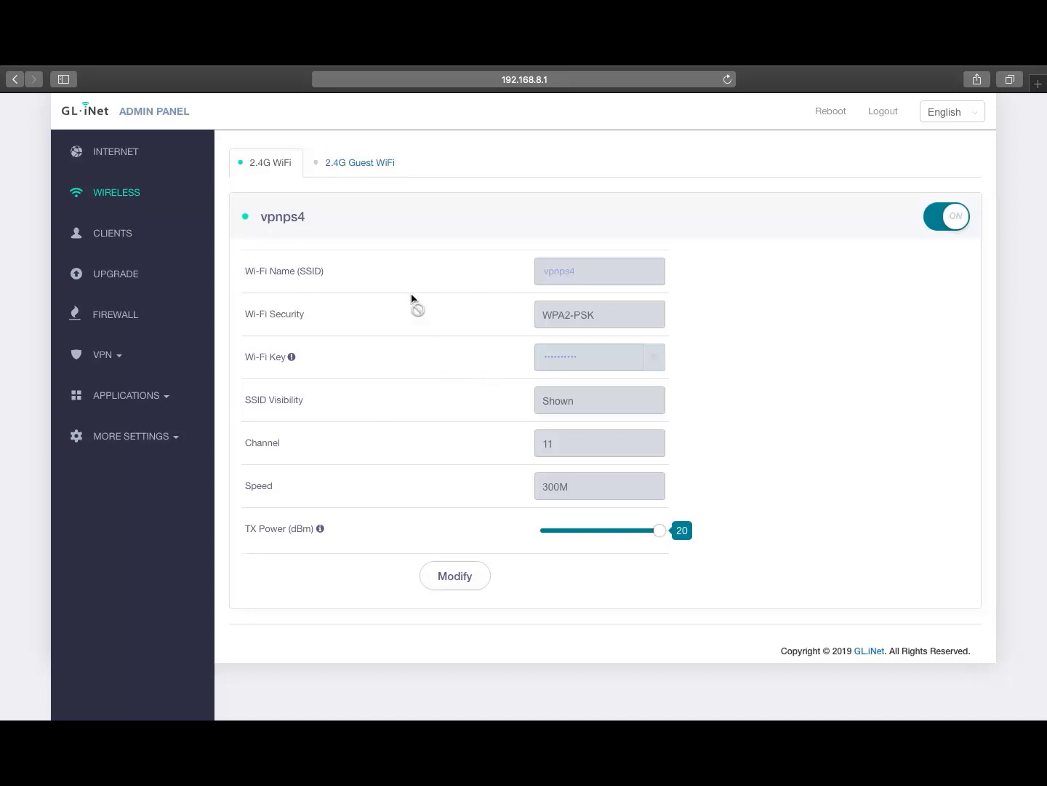
left_click(113, 234)
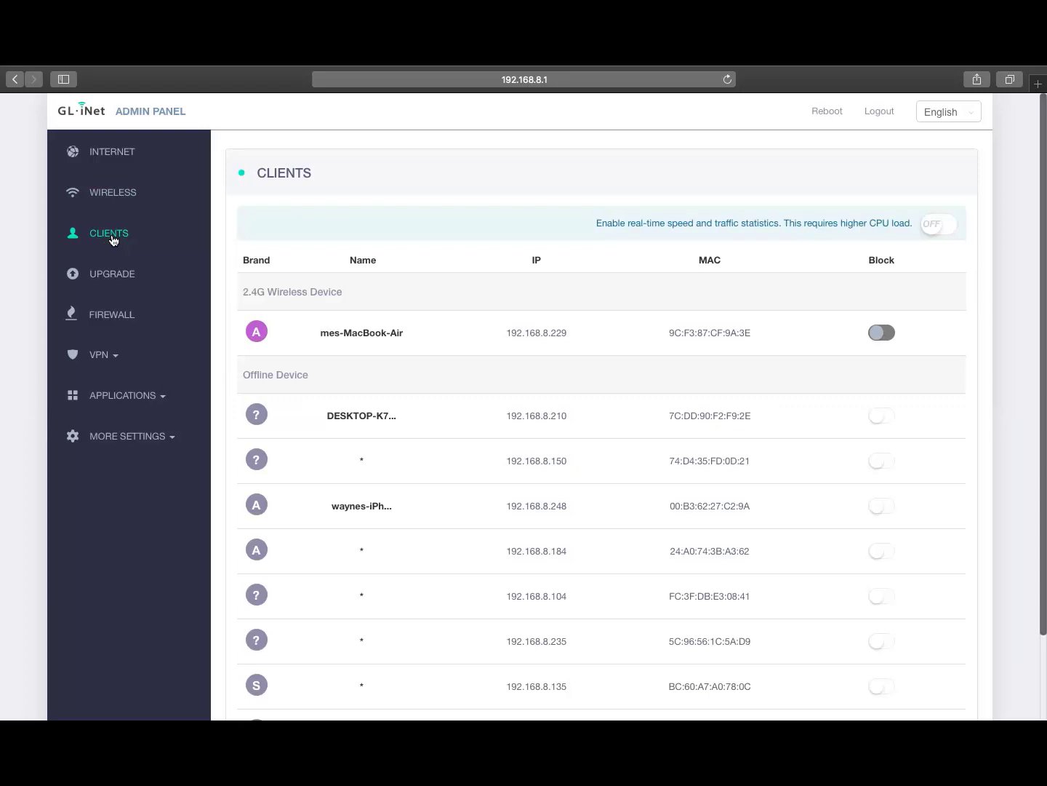
scroll(279, 363, "down", 3)
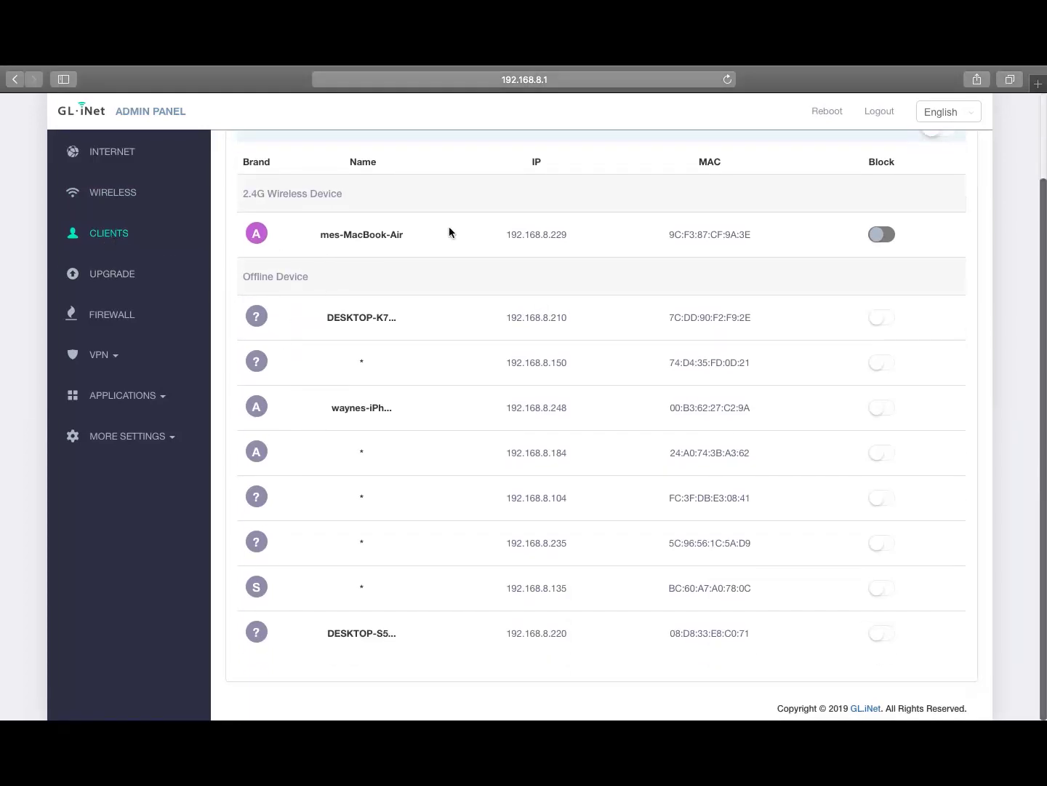
Change the Auto Upgrade Time from 04:00 to 17:00 on the Upgrade page.
left_click(133, 280)
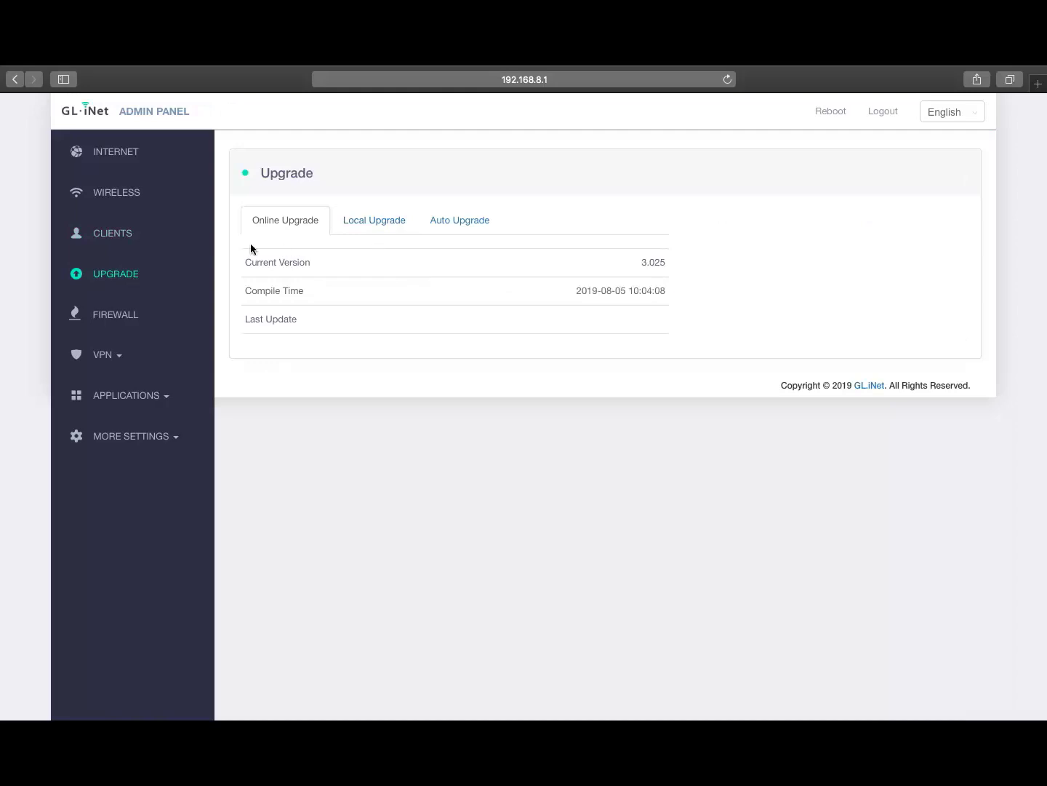
left_click(454, 227)
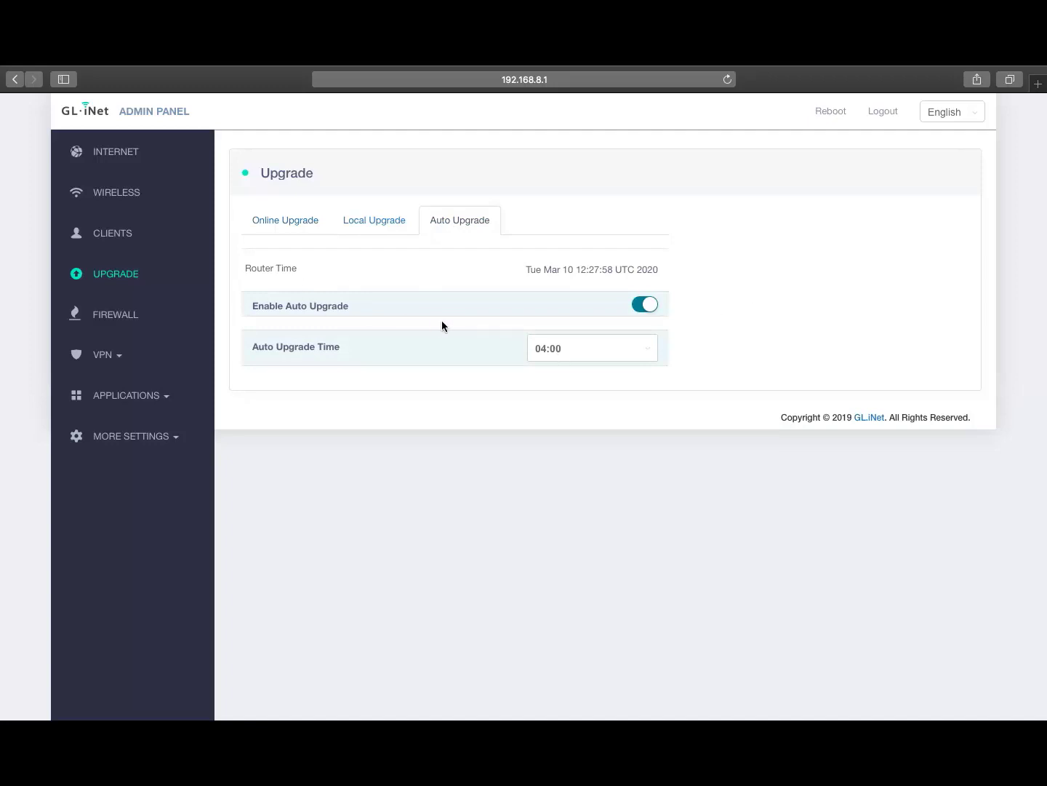
left_click(544, 353)
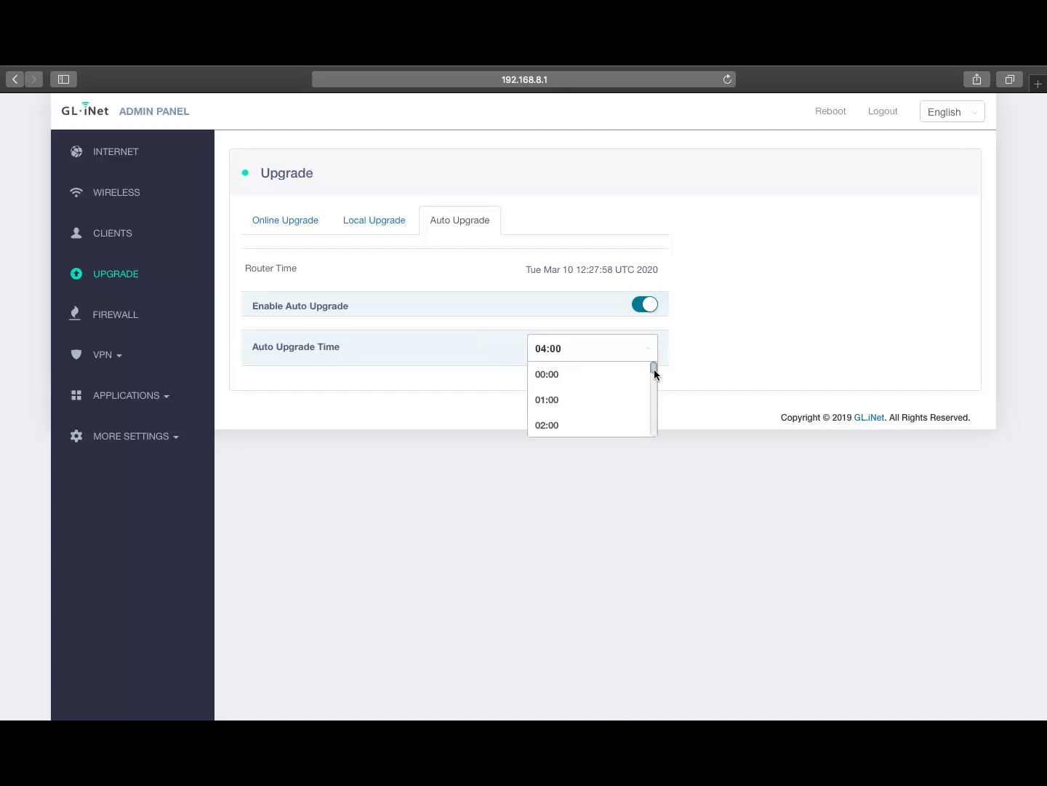
left_click_drag(654, 369, 646, 416)
left_click(579, 394)
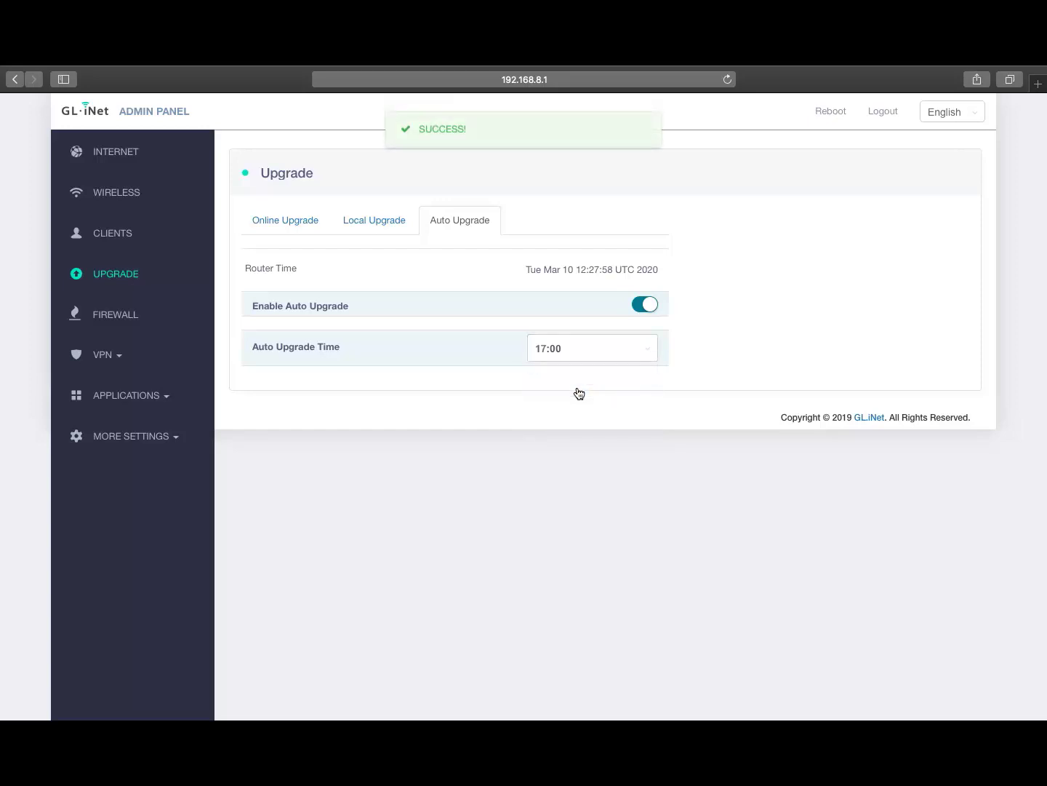
Review the firewall's Open Ports on Router and DMZ tabs, then the OpenVPN Client status.
left_click(111, 318)
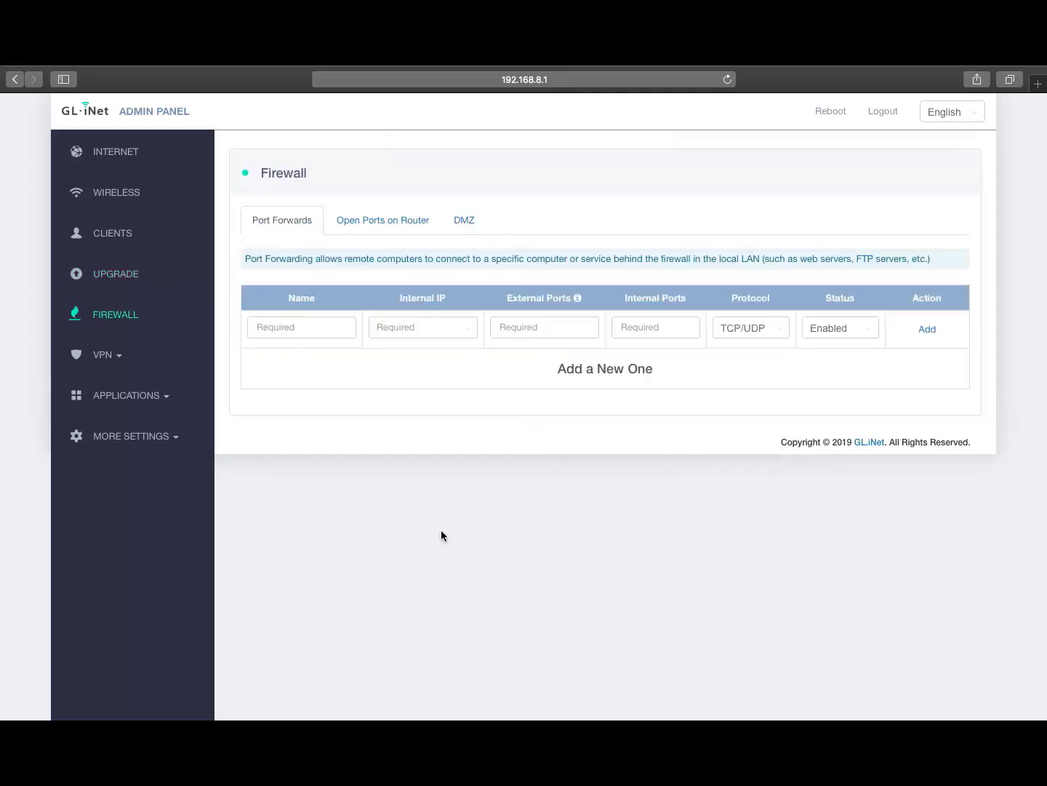
left_click(383, 221)
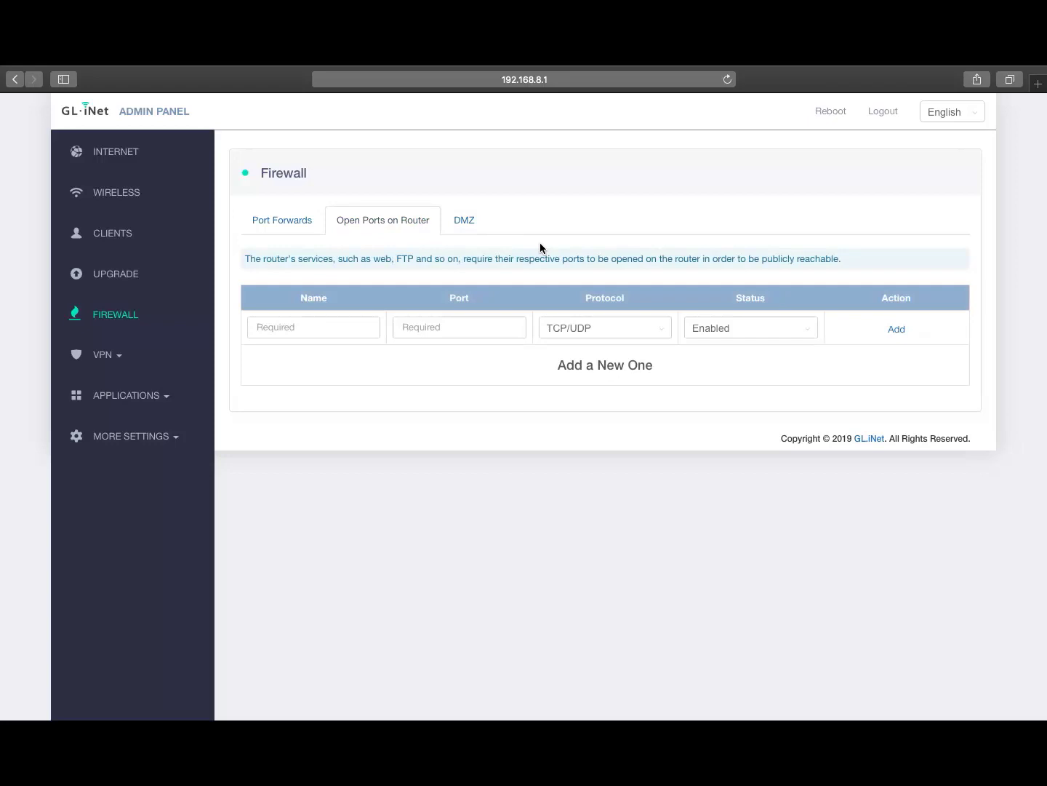
left_click(467, 221)
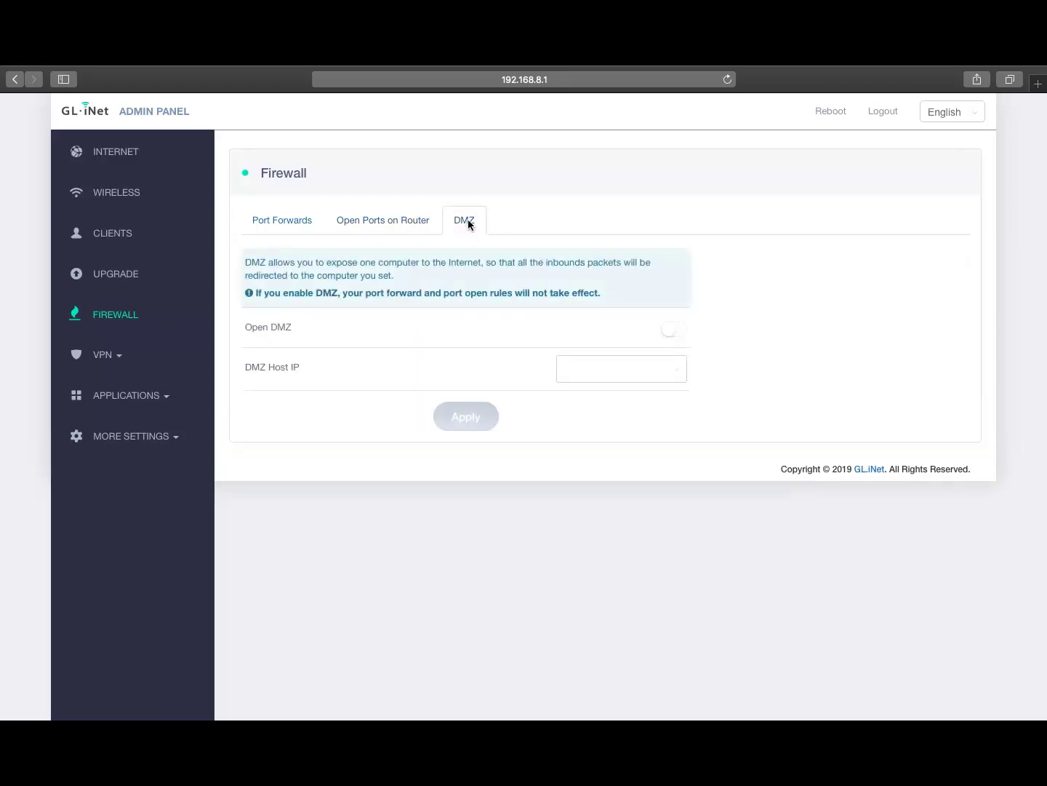
left_click(109, 356)
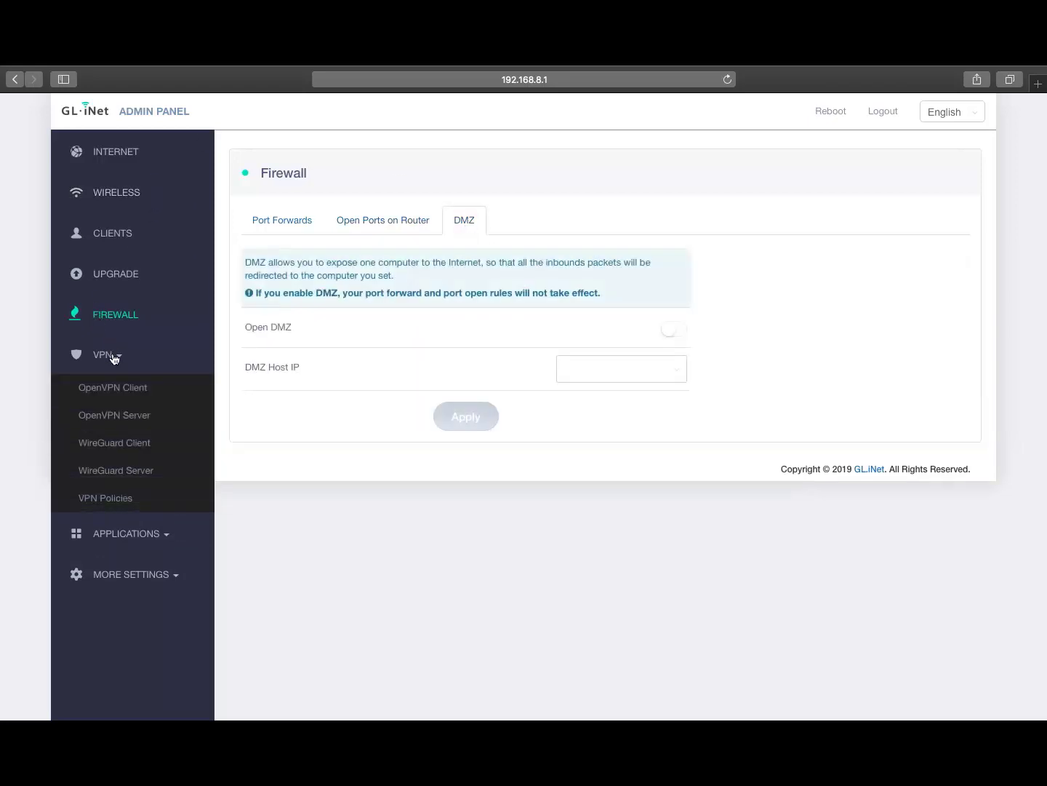
left_click(122, 394)
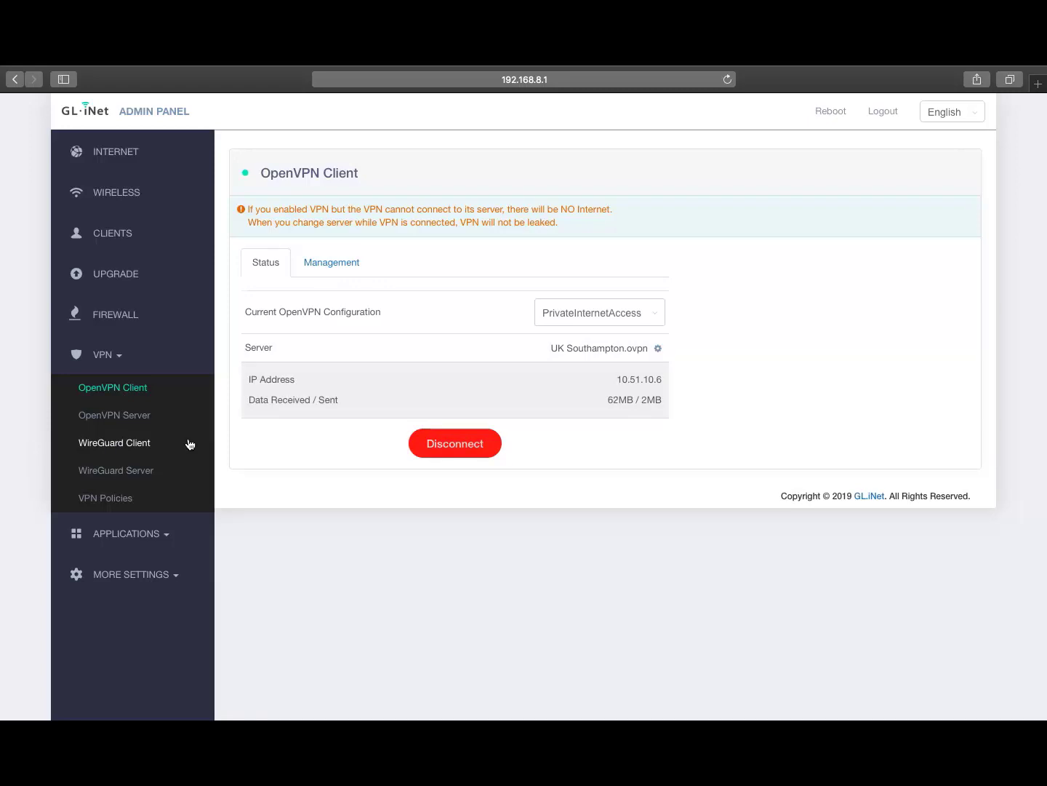
Show the installed Plug-ins list and expand the More Settings pages.
left_click(118, 534)
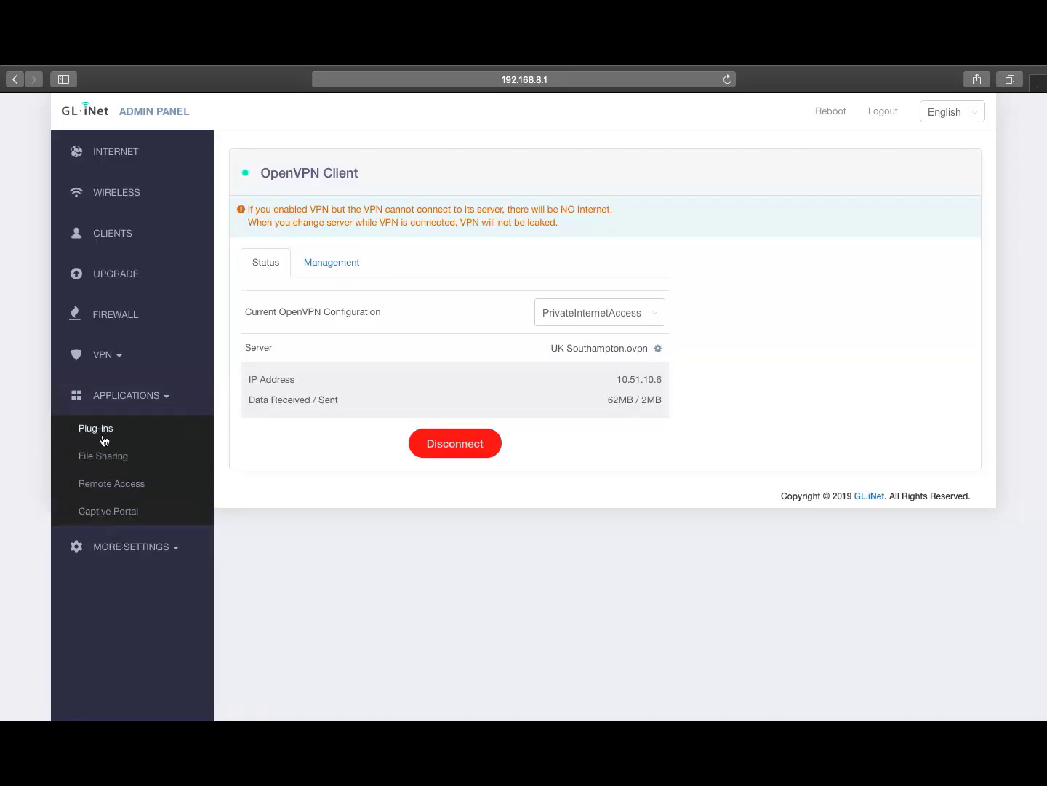
left_click(104, 436)
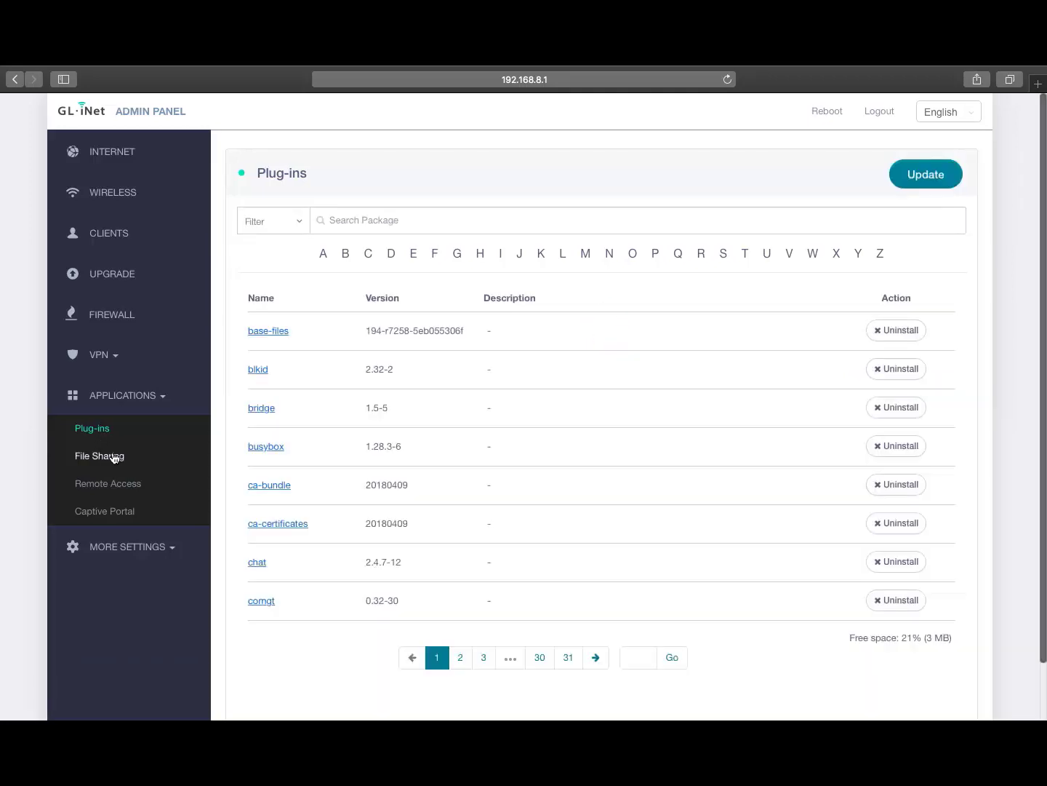
scroll(228, 419, "down", 1)
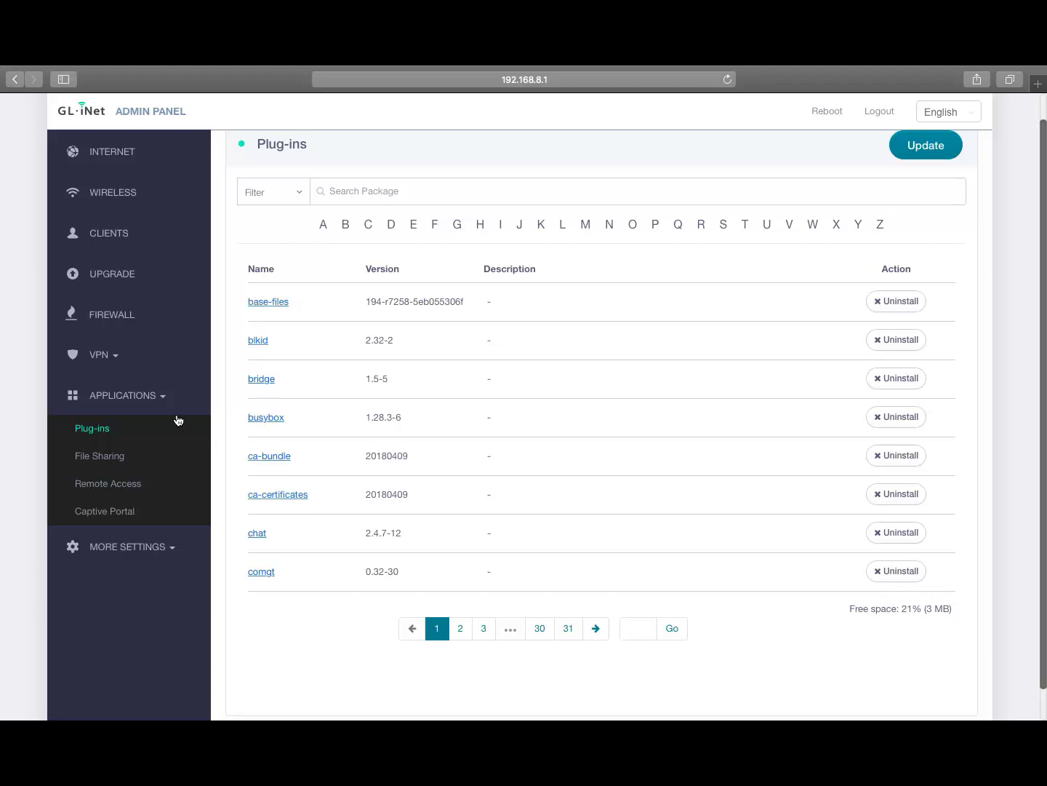
left_click(147, 547)
scroll(80, 581, "down", 1)
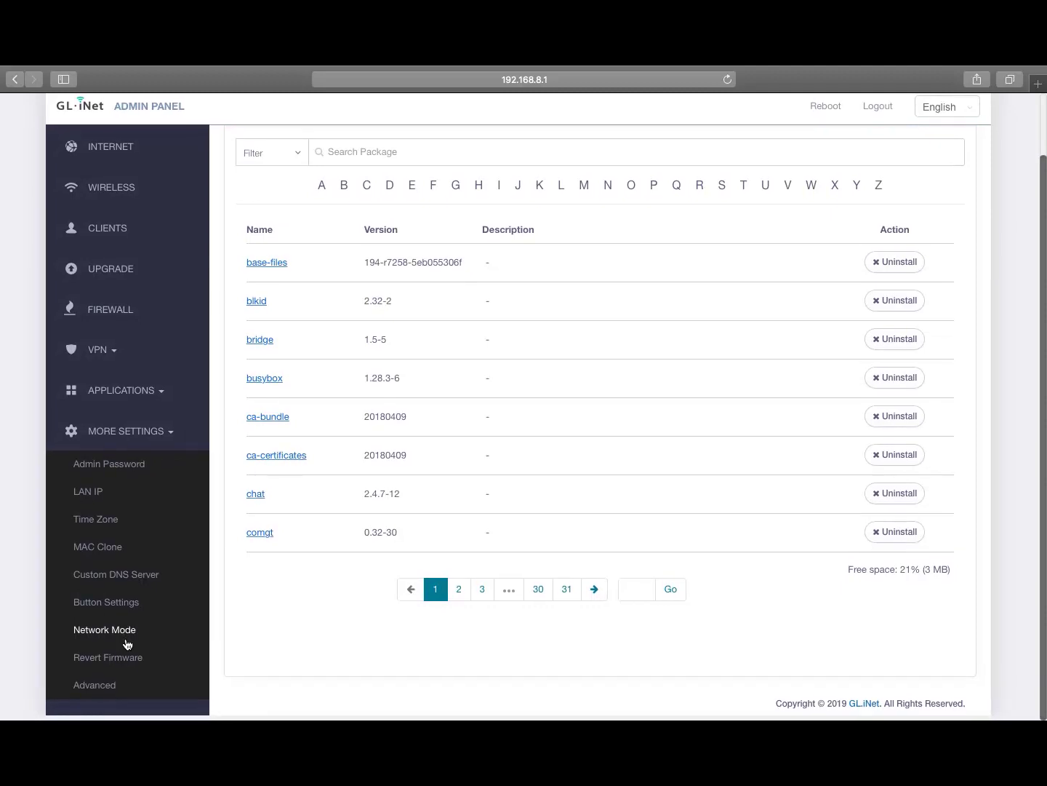
scroll(128, 641, "up", 2)
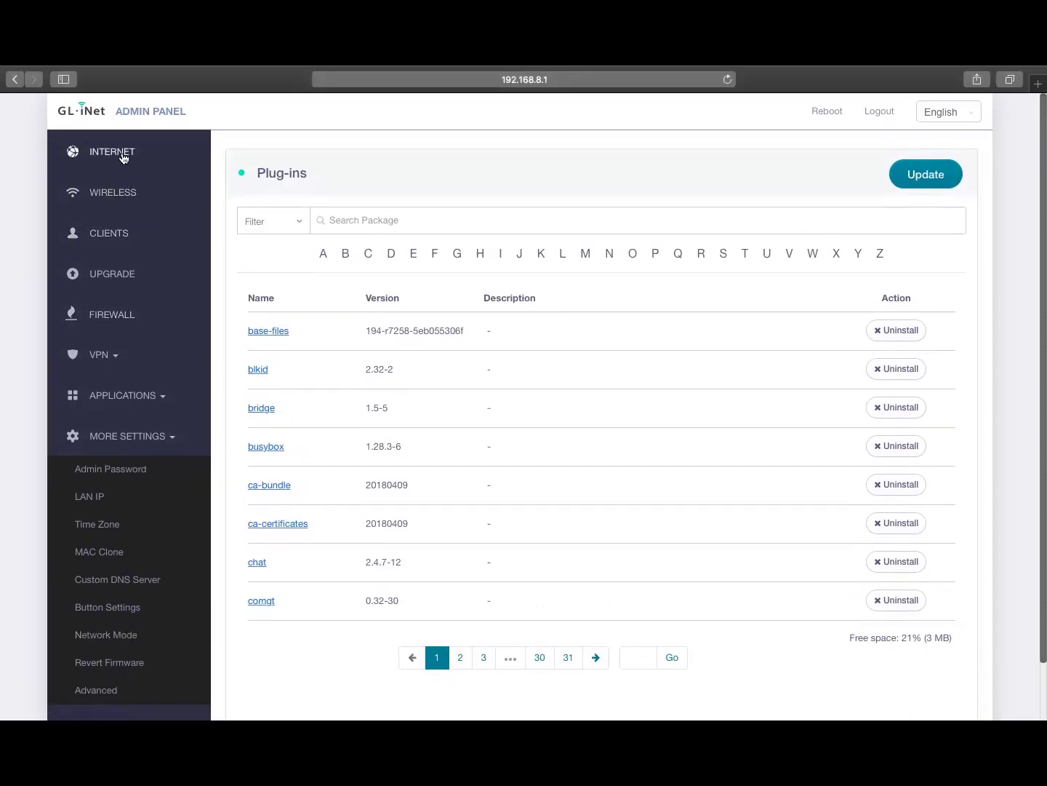
Return to the Internet page and cancel Repeater Options to view VM1581035 at 192.168.0.49.
left_click(112, 152)
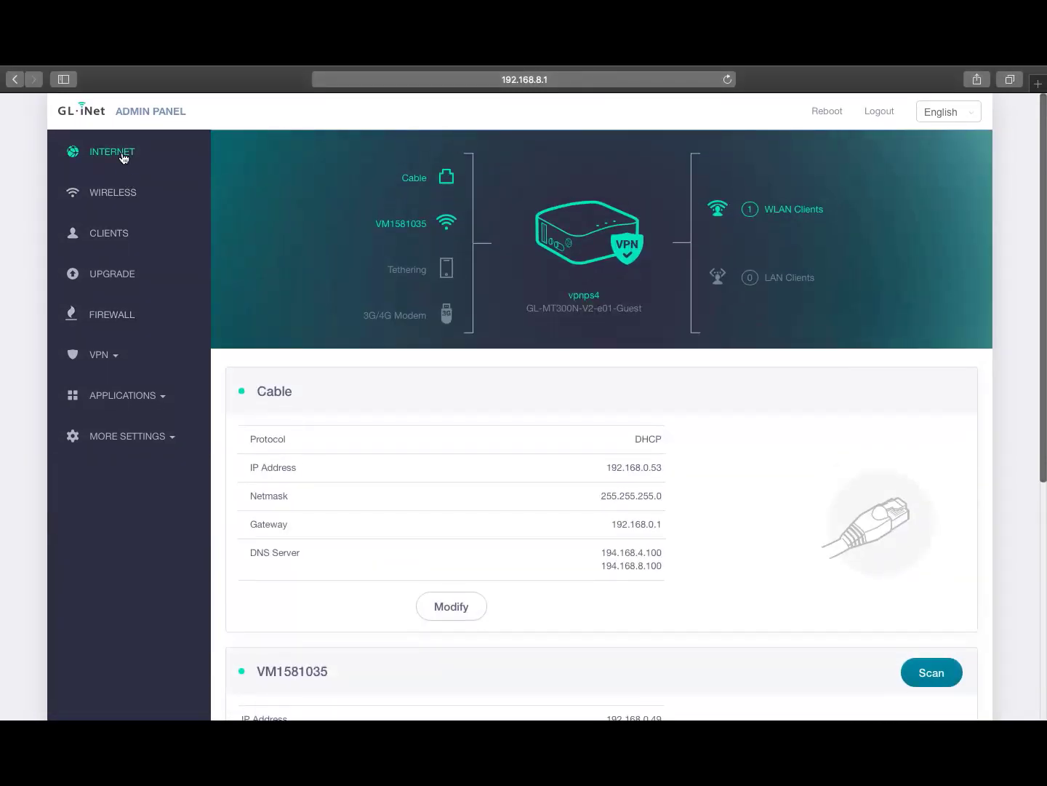
scroll(379, 303, "down", 1)
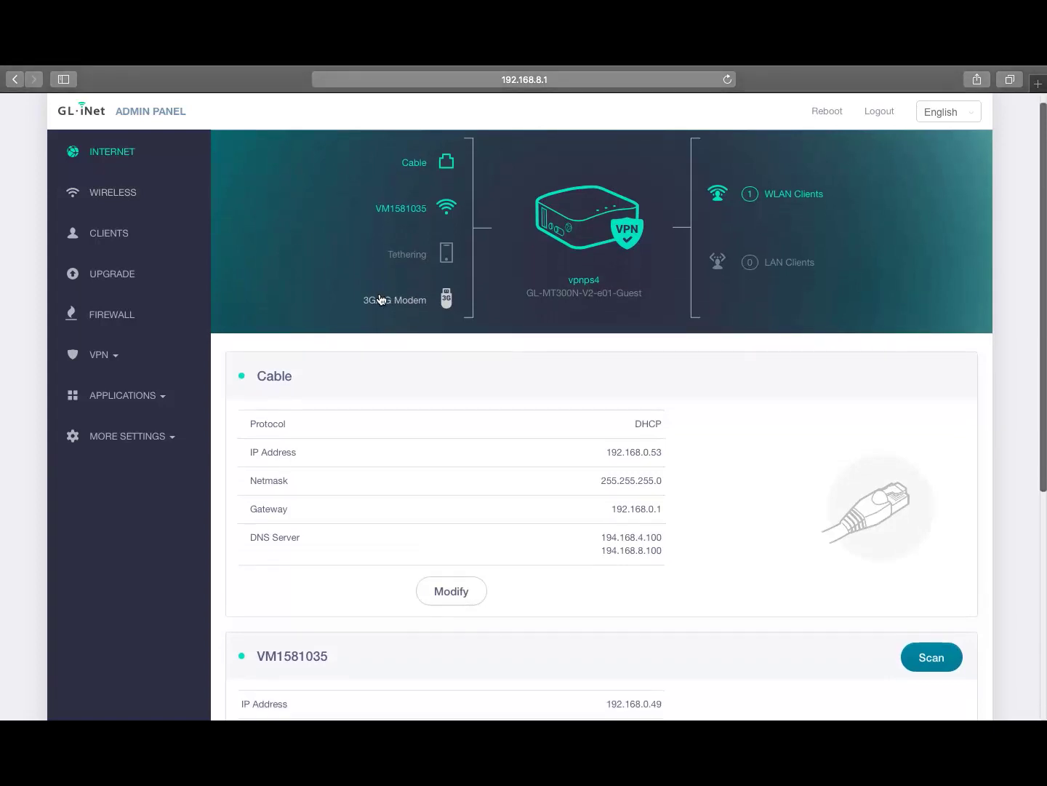
scroll(378, 300, "up", 1)
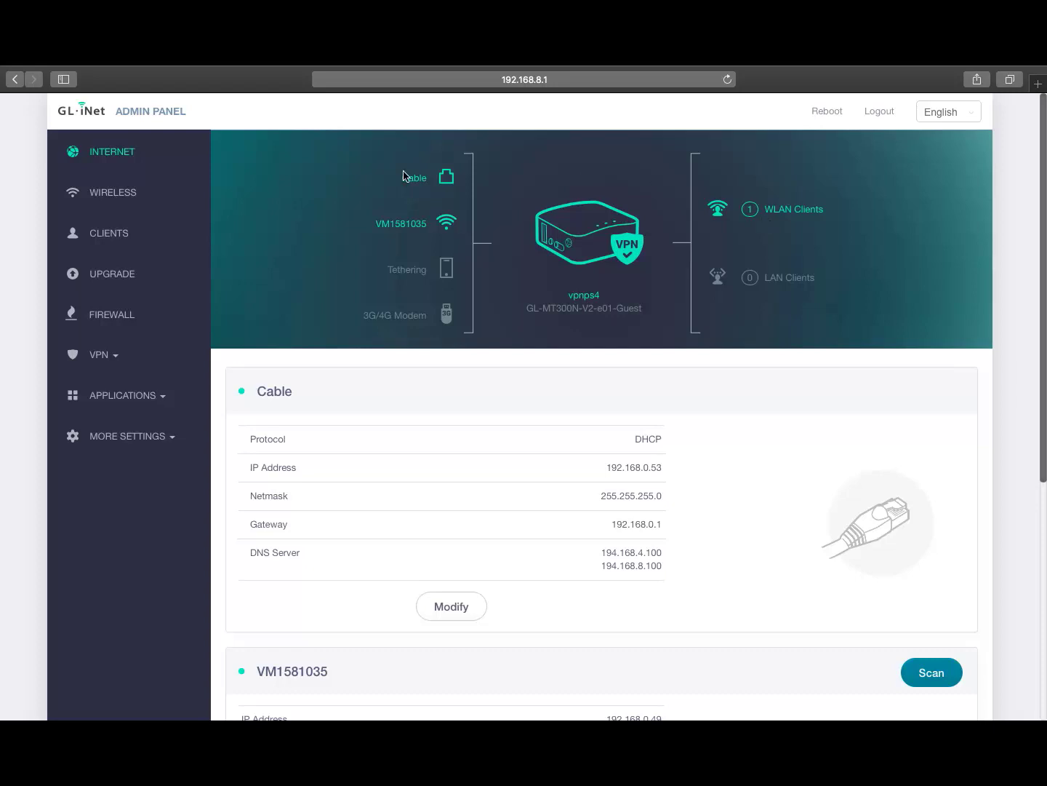
scroll(564, 456, "down", 5)
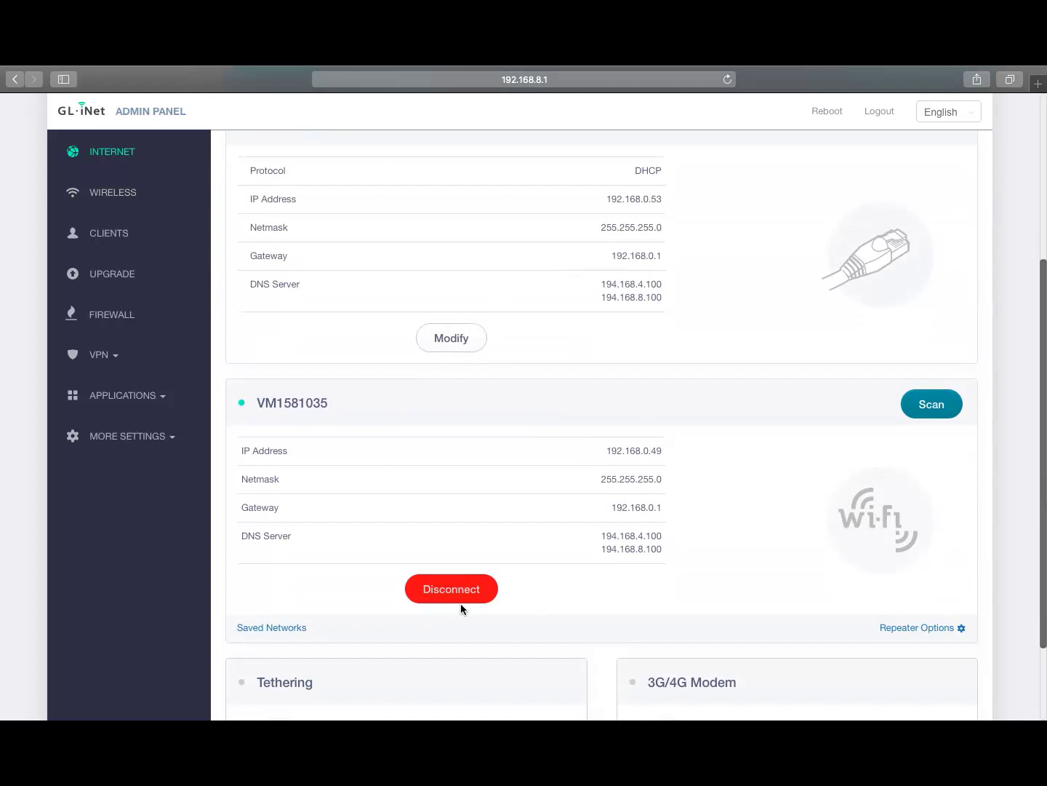
scroll(462, 603, "down", 3)
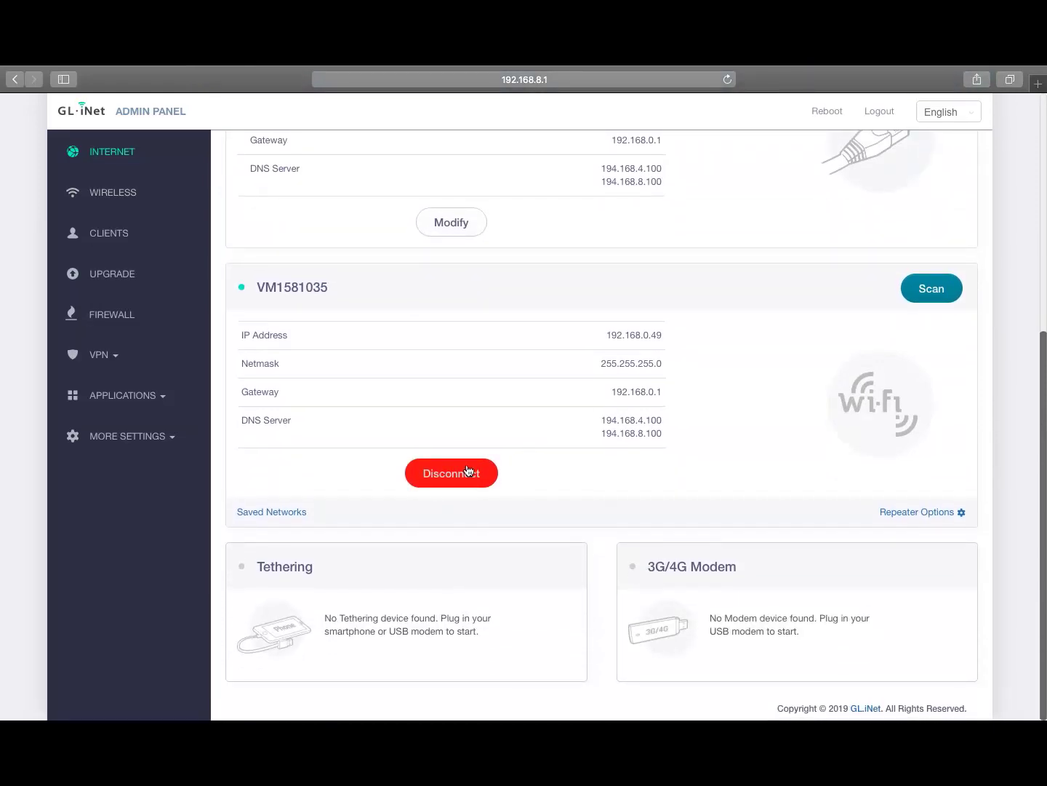
left_click(919, 514)
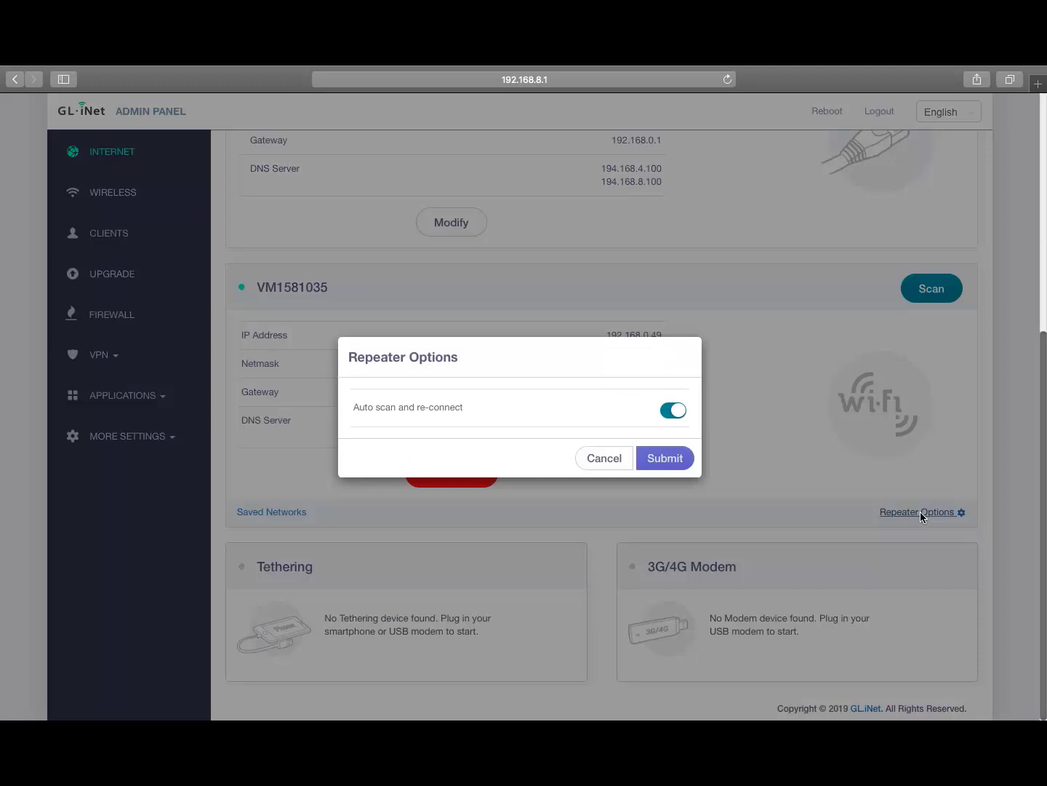
left_click(613, 461)
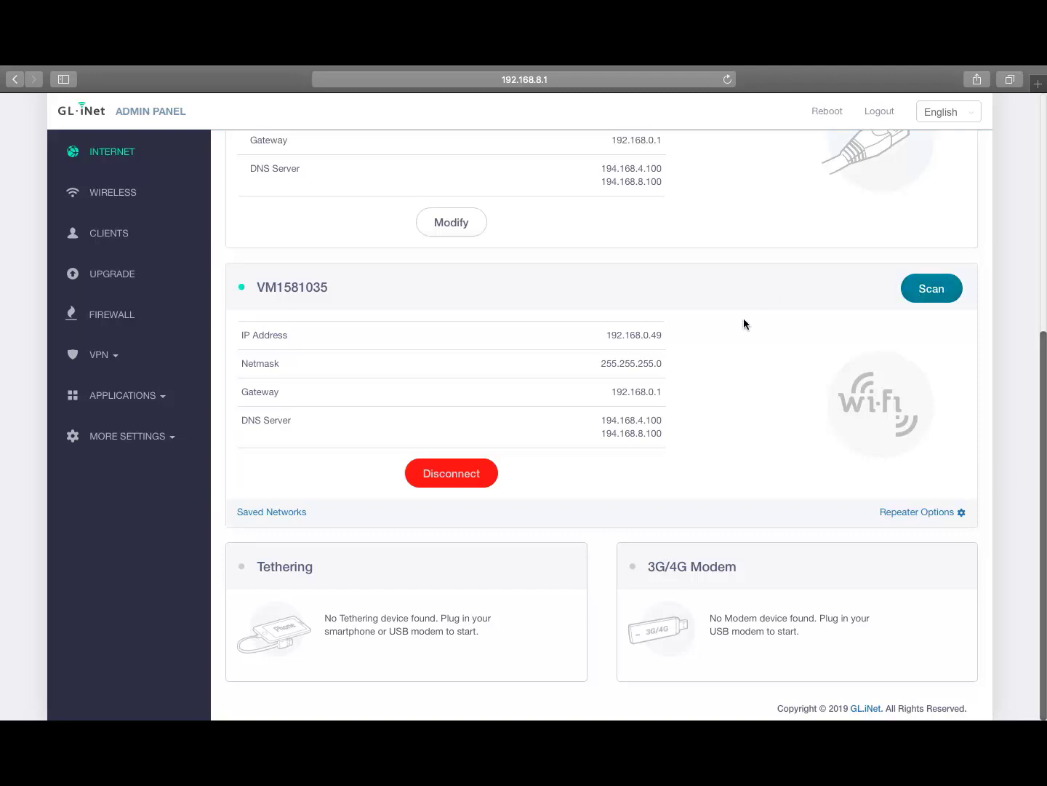
Show the OpenVPN Client Management tab listing the PrivateInternetAccess configuration.
scroll(744, 329, "up", 2)
scroll(745, 331, "up", 5)
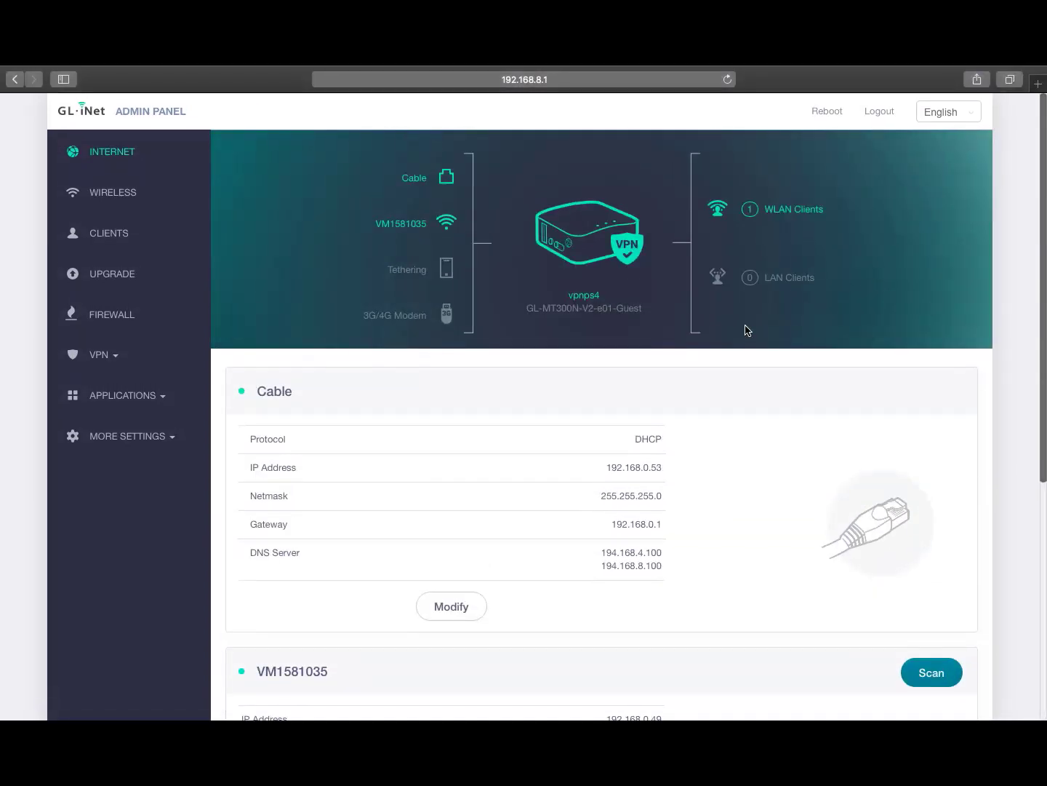
scroll(745, 331, "down", 4)
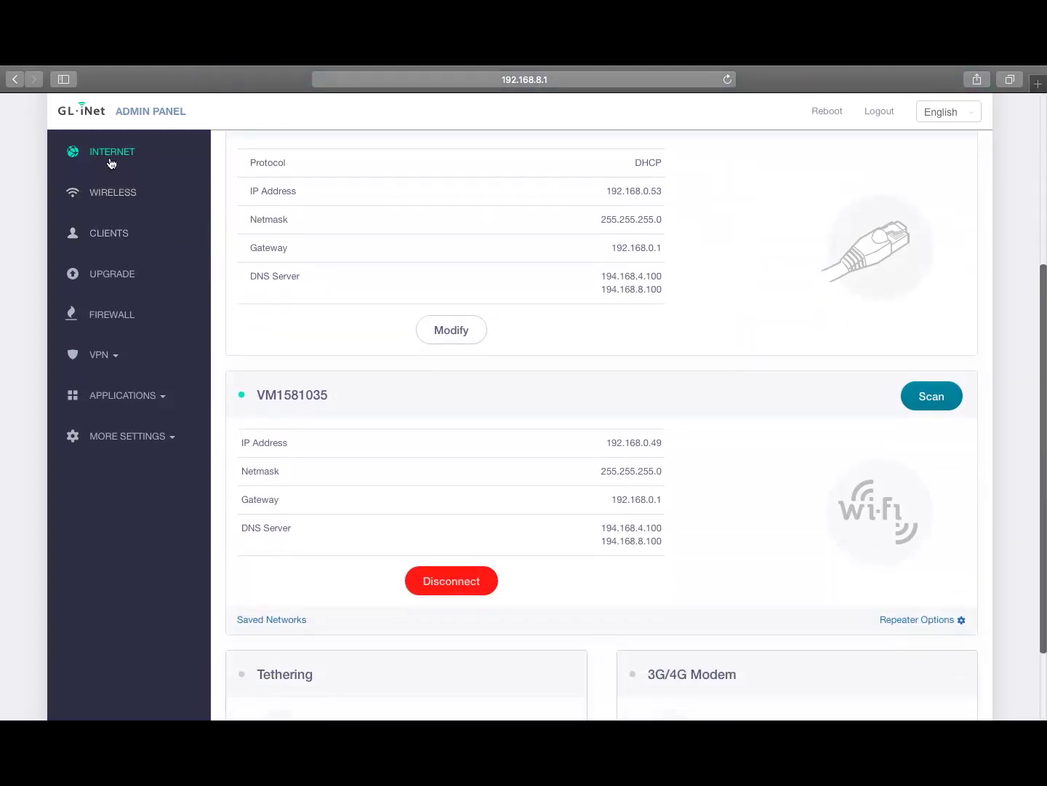
left_click(115, 356)
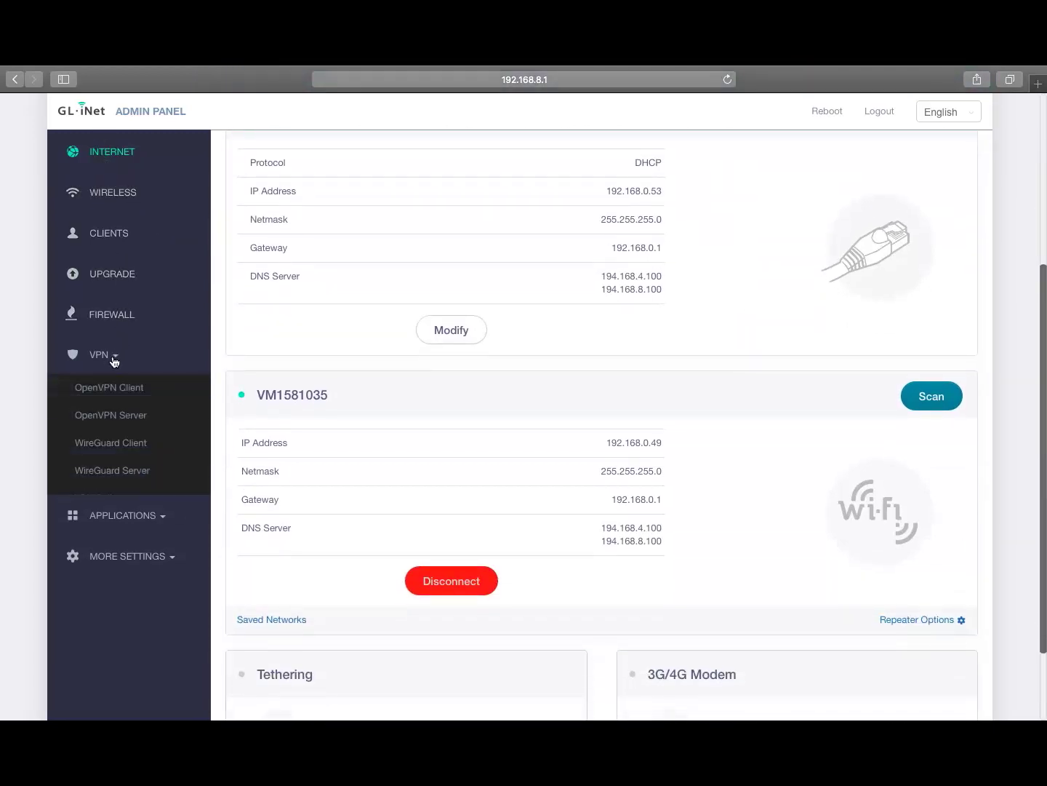
left_click(111, 389)
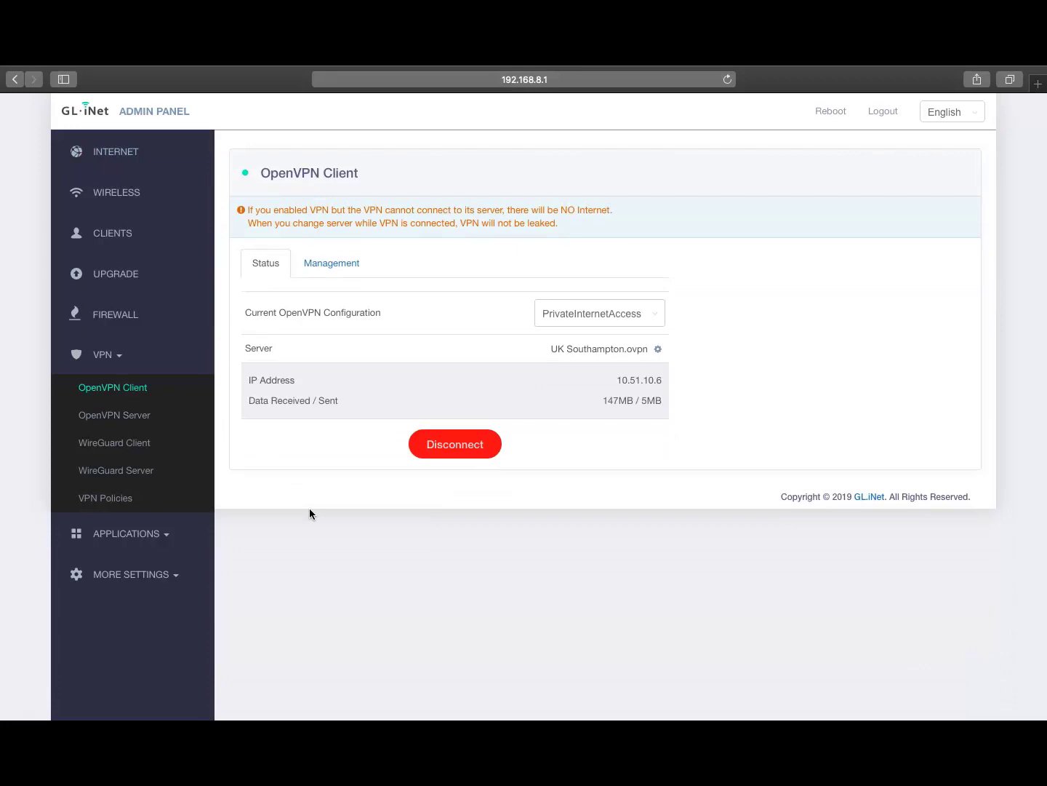
left_click(349, 273)
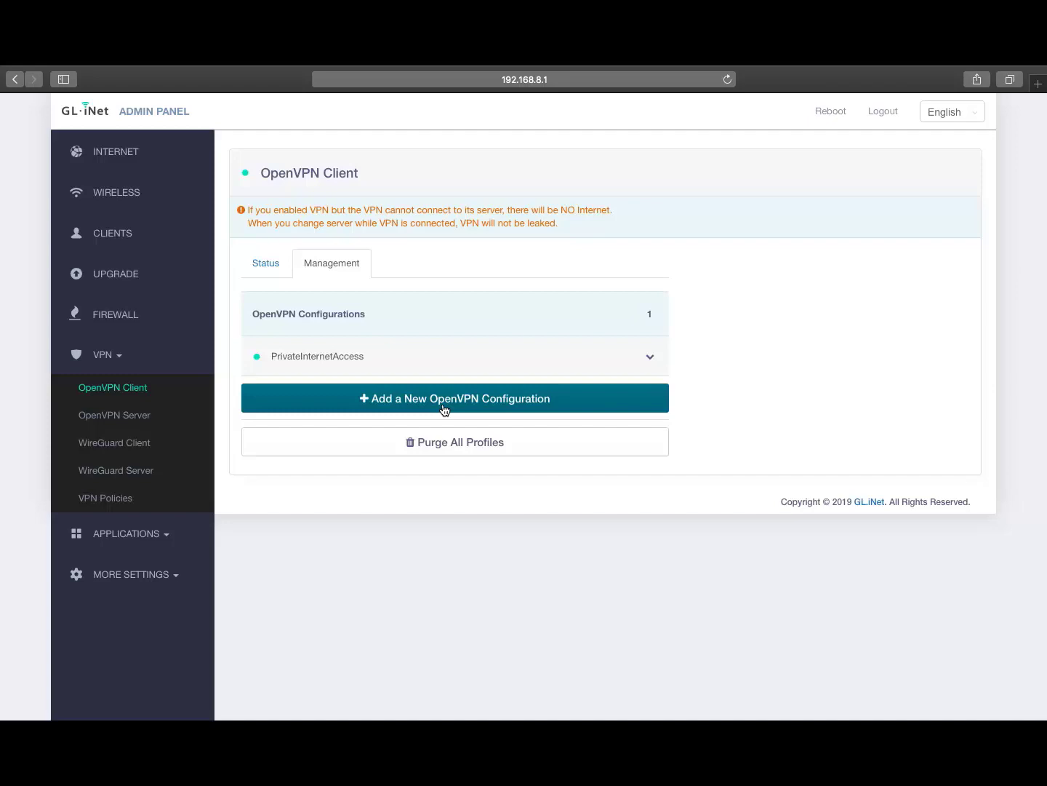
mouse_move(418, 709)
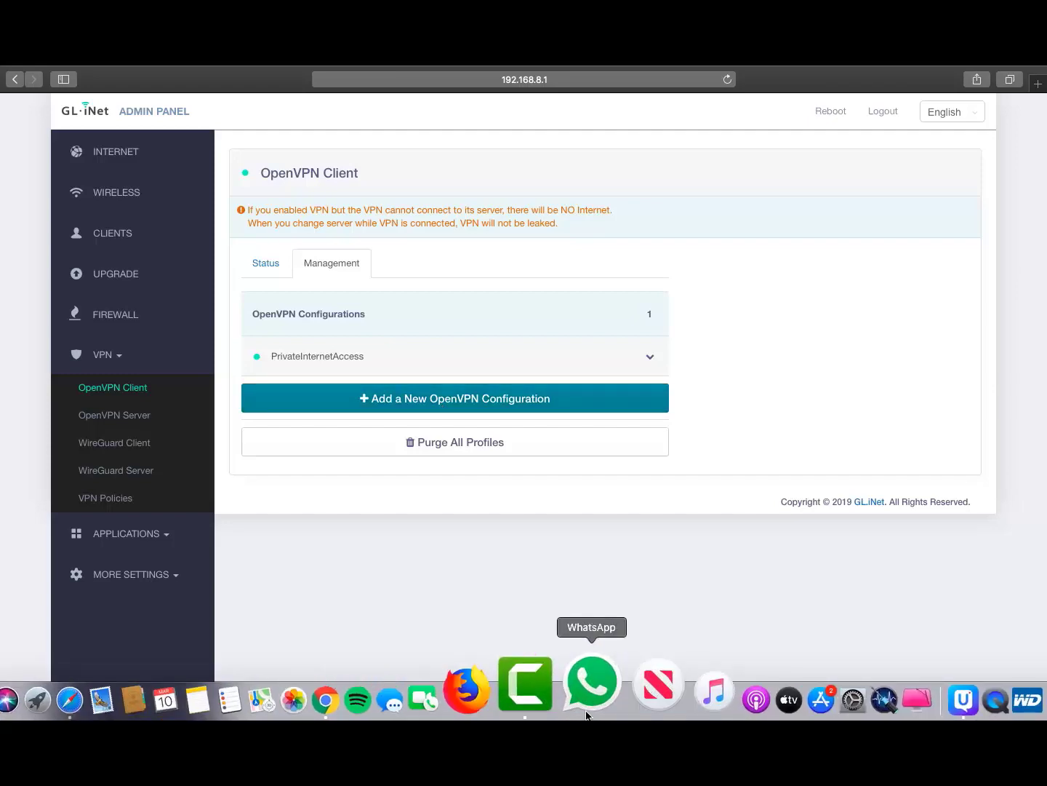